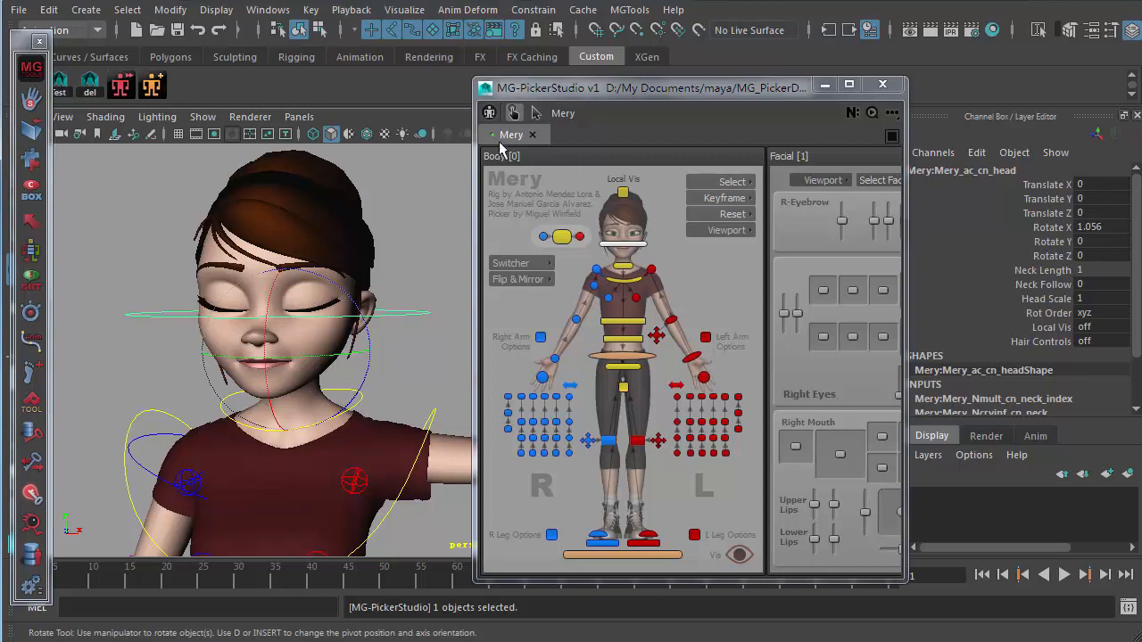
# Step: Select the head control, then replace it with a marquee selection of the head, neck, upper chest and left clavicle controls
pyautogui.click(726, 310)
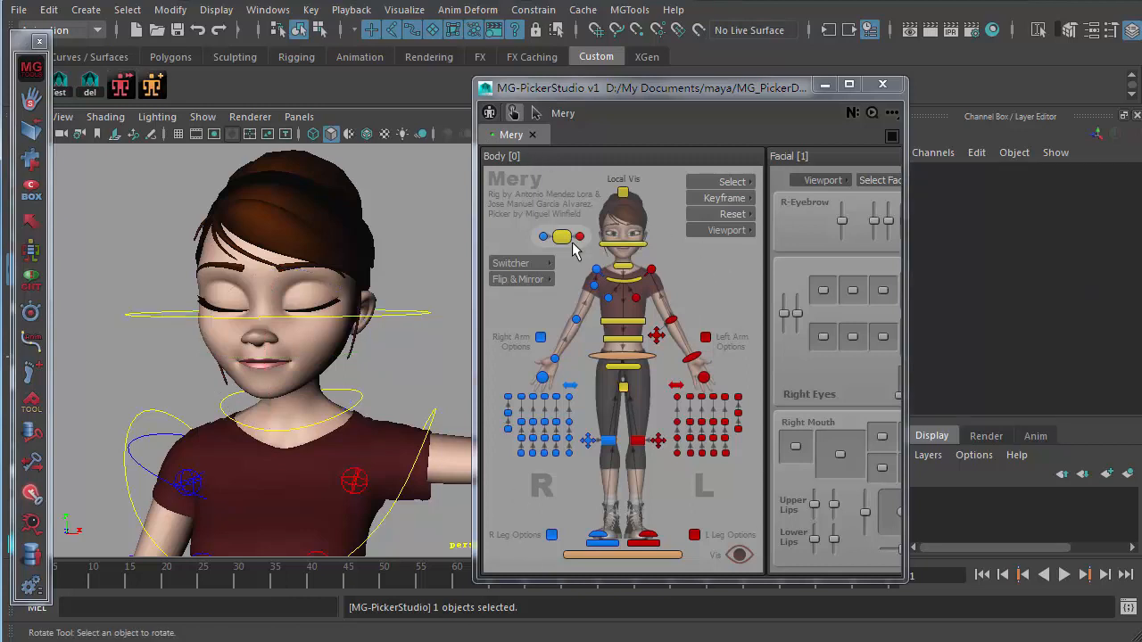
pyautogui.click(634, 247)
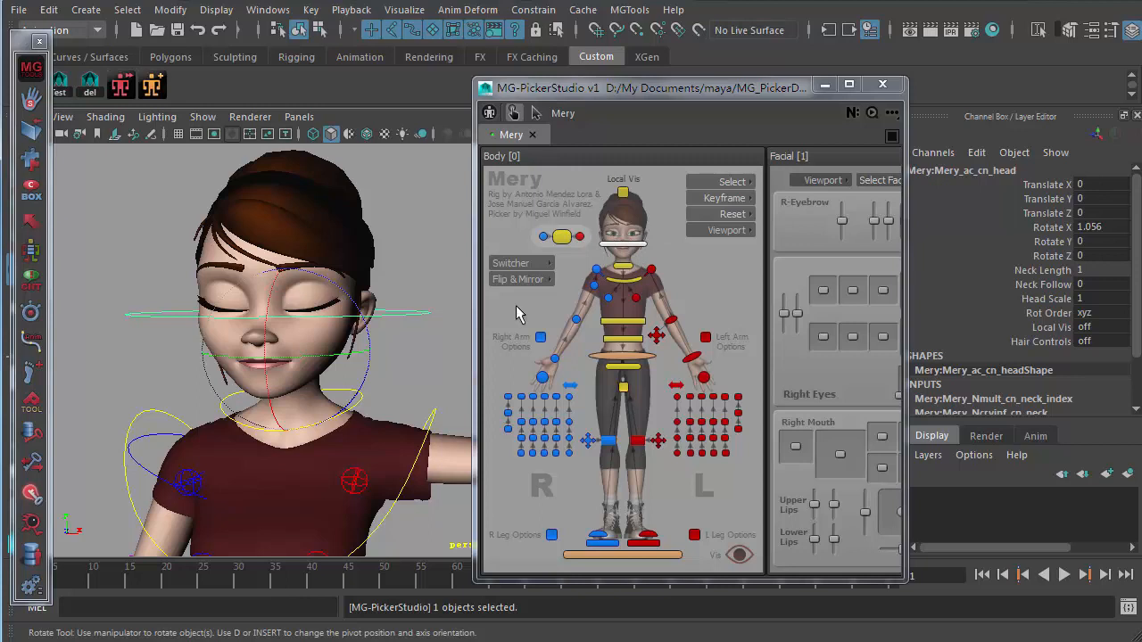
pyautogui.click(617, 229)
pyautogui.moveTo(602, 216); pyautogui.dragTo(646, 290)
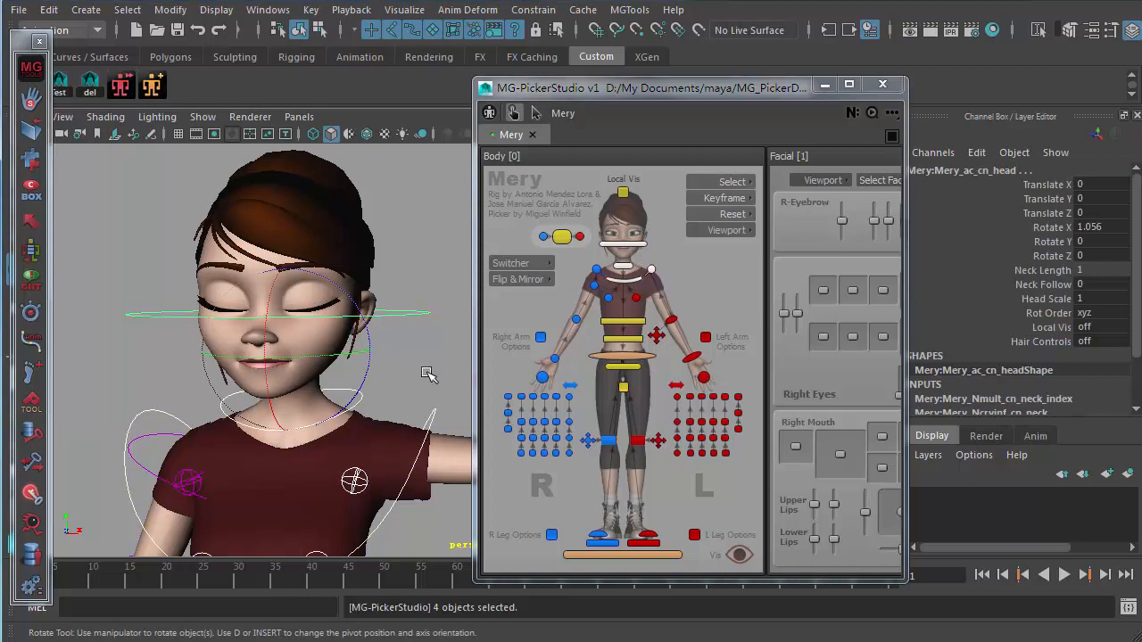
# Step: Remove the left clavicle control from the selection, toggle it and add it back, then clear the selection
pyautogui.keyDown('ctrl'); pyautogui.click(652, 269); pyautogui.keyUp('ctrl')
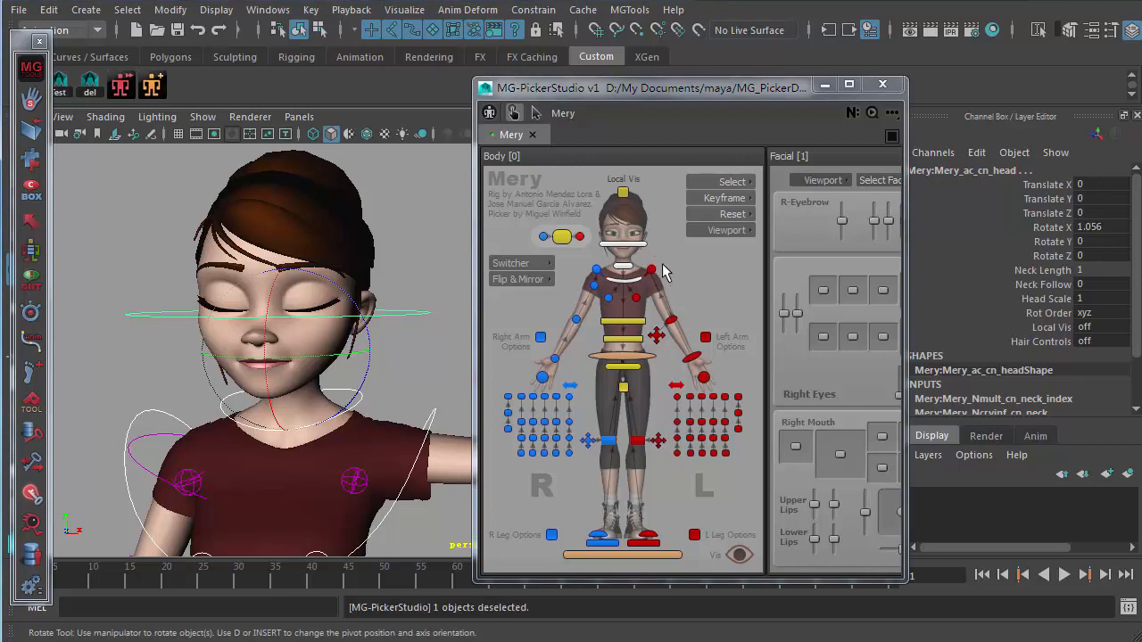
pyautogui.keyDown('shift'); pyautogui.click(652, 269); pyautogui.keyUp('shift')
pyautogui.keyDown('shift'); pyautogui.click(652, 269); pyautogui.keyUp('shift')
pyautogui.keyDown('shift'); pyautogui.click(652, 269); pyautogui.keyUp('shift')
pyautogui.keyDown('shift'); pyautogui.click(653, 269); pyautogui.keyUp('shift')
pyautogui.keyDown('ctrl'); pyautogui.keyDown('shift'); pyautogui.click(652, 269); pyautogui.keyUp('shift'); pyautogui.keyUp('ctrl')
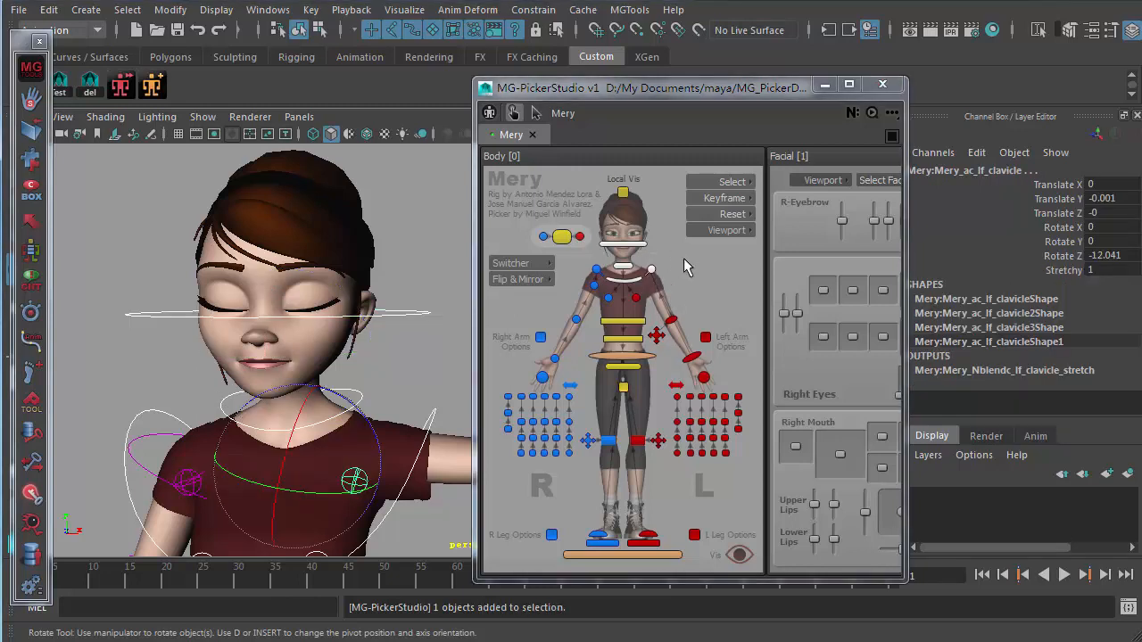
pyautogui.click(680, 282)
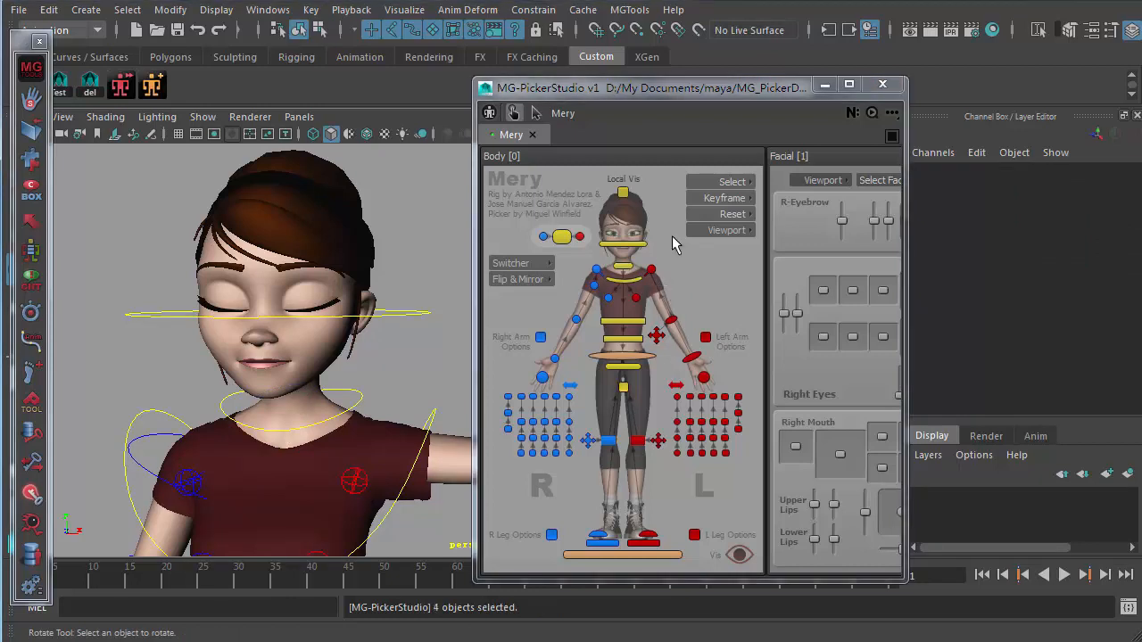
# Step: Select the right arm's chain of controls from upper arm to hand, repeat it on the enlarged picker, and clear the selection
pyautogui.click(678, 271)
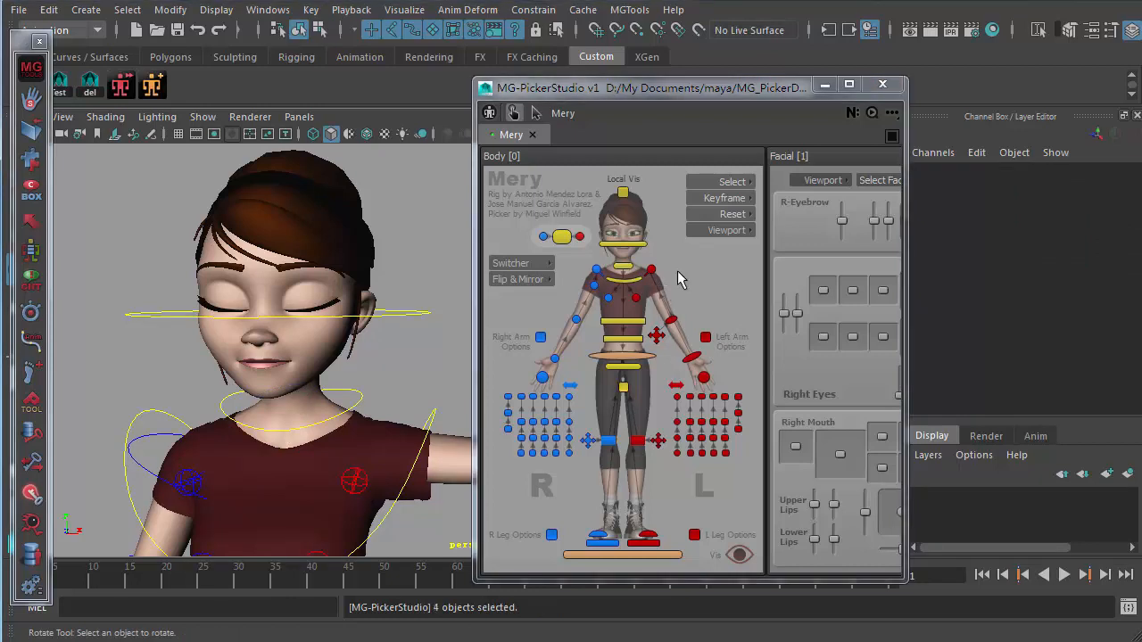
pyautogui.click(594, 285)
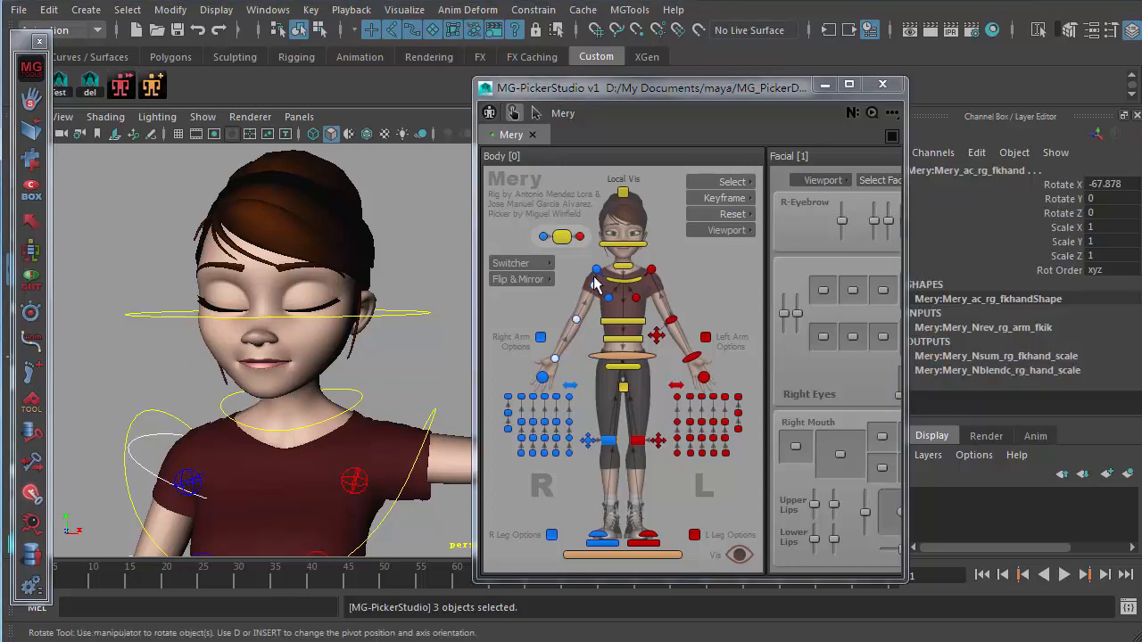
pyautogui.click(578, 347)
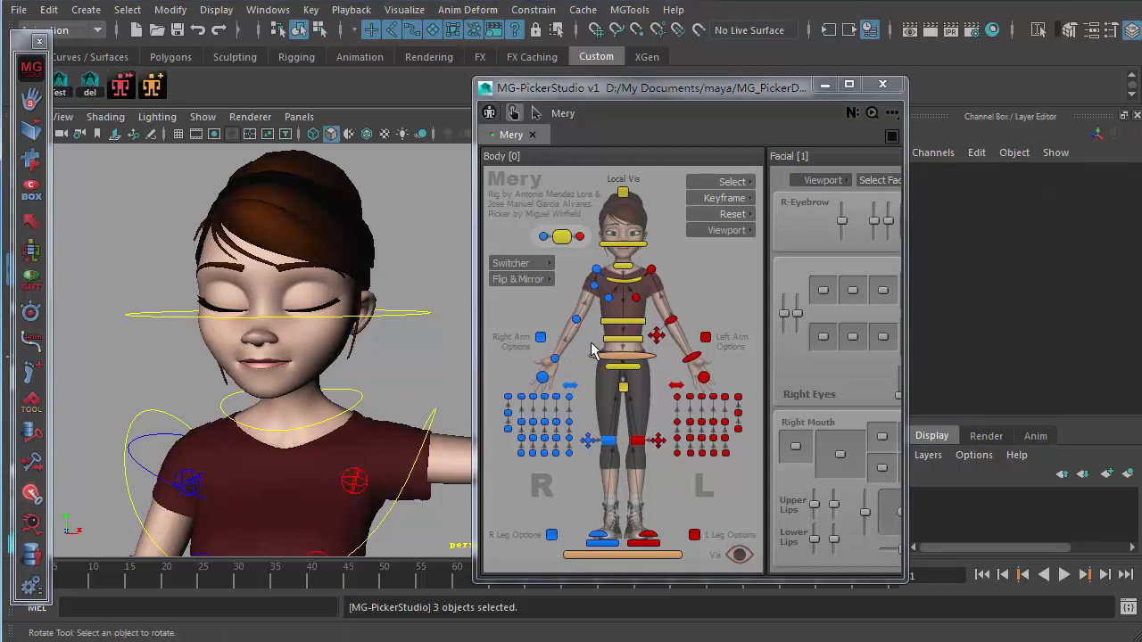
pyautogui.scroll(4, 520, 263)
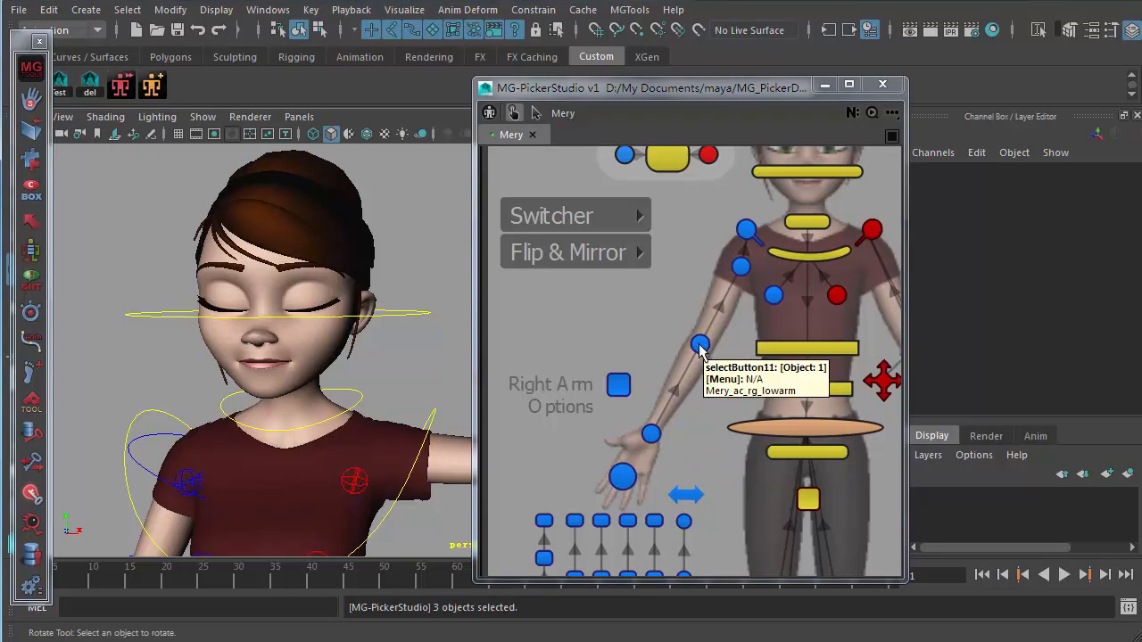
pyautogui.click(741, 267)
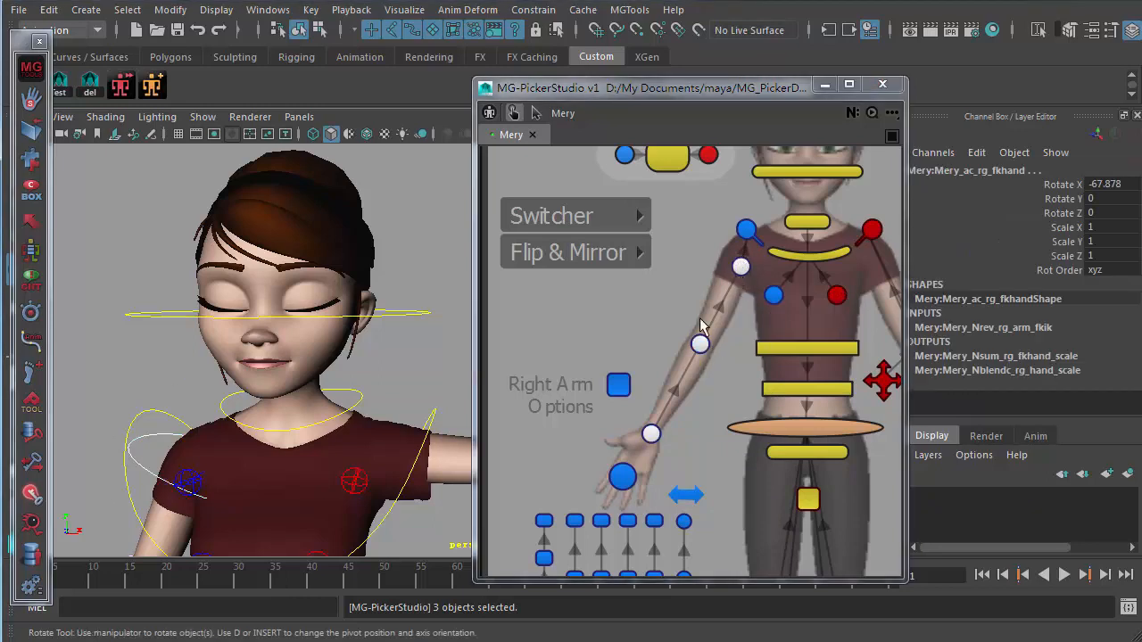
pyautogui.click(712, 413)
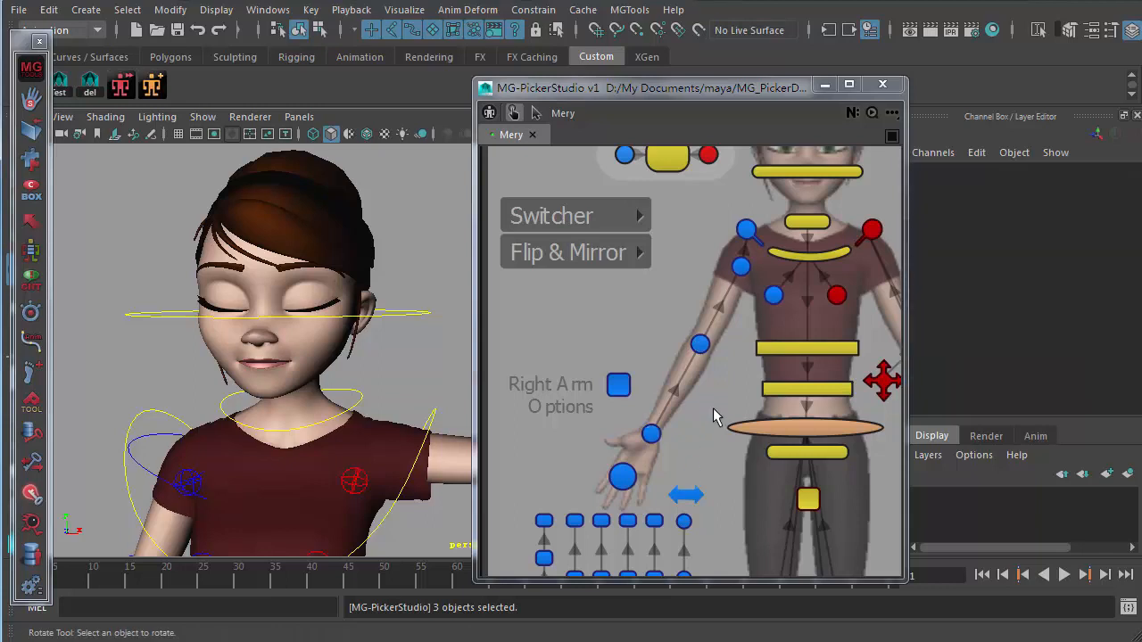
pyautogui.click(705, 371)
pyautogui.press('space')
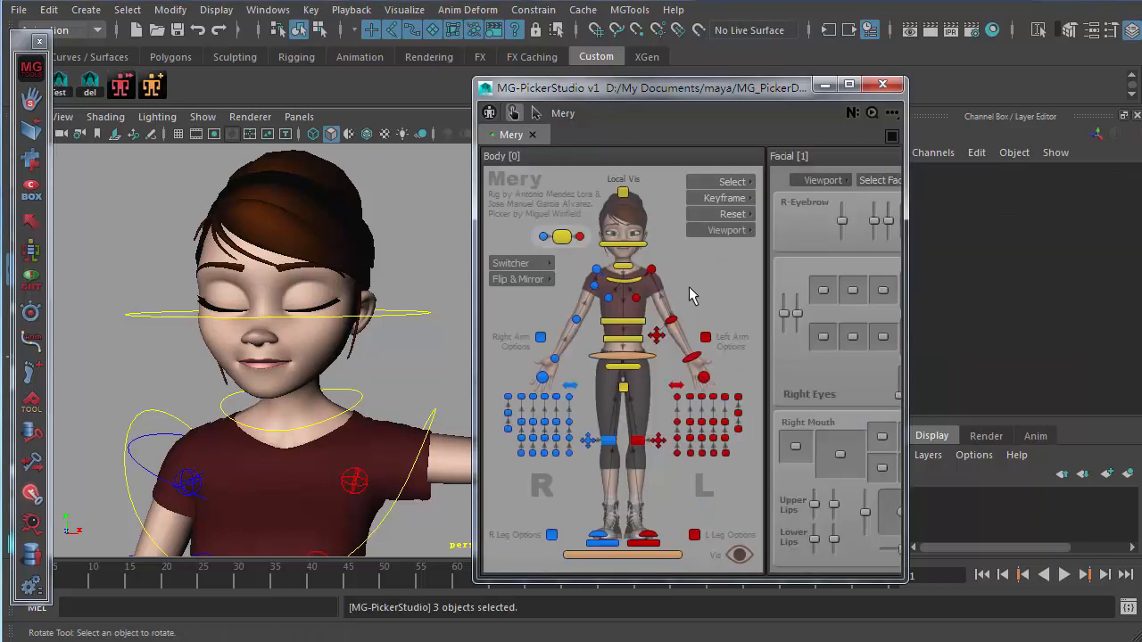
# Step: Select the left and right clavicle controls together, clear them, and reselect both with a marquee
pyautogui.keyDown('alt'); pyautogui.moveTo(665, 247); pyautogui.dragTo(664, 247, button='middle'); pyautogui.keyUp('alt')
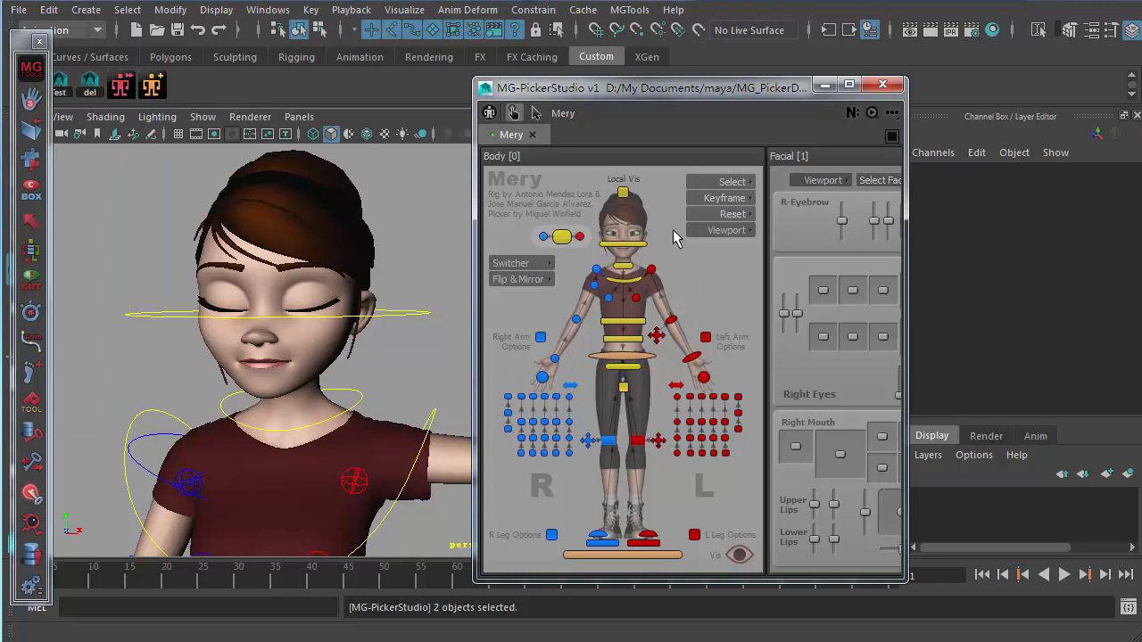
pyautogui.click(651, 270)
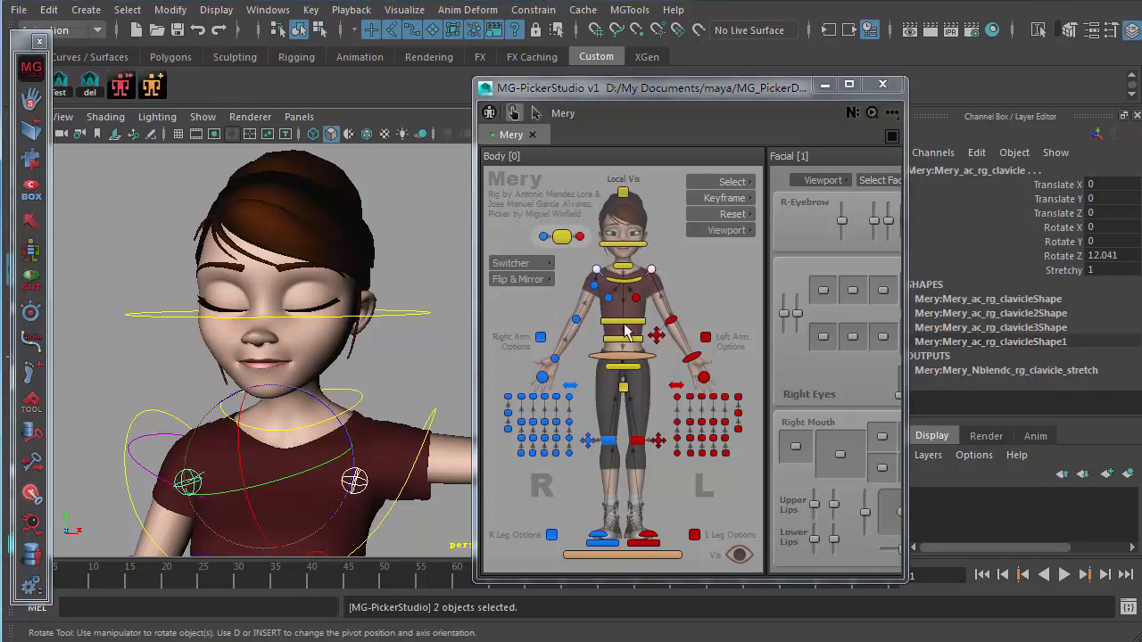
pyautogui.click(668, 268)
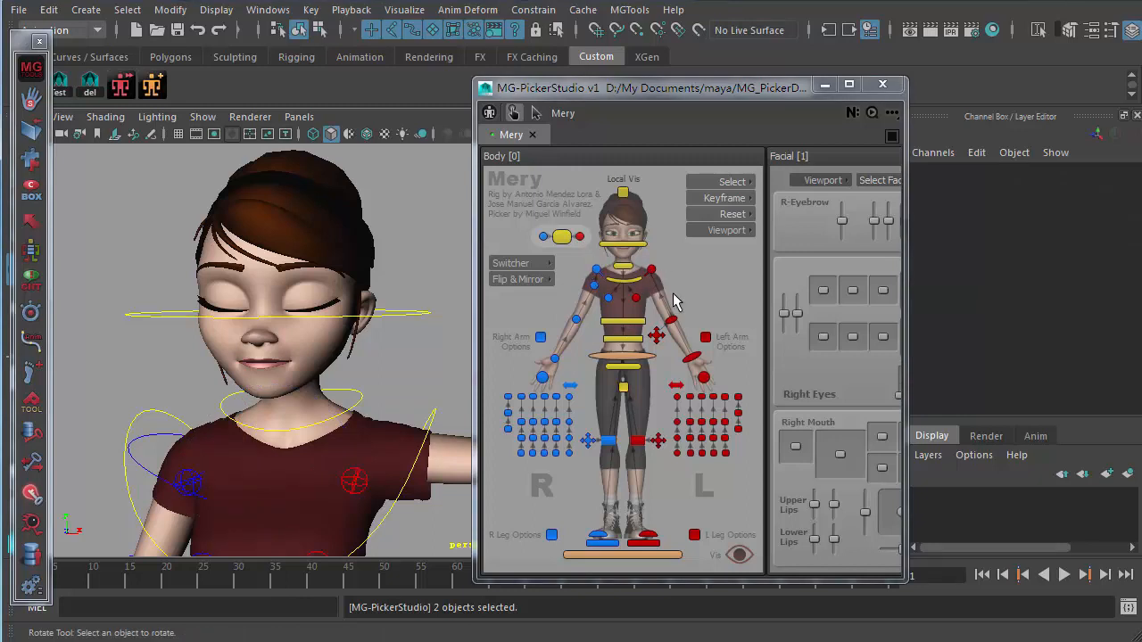
pyautogui.moveTo(661, 257); pyautogui.dragTo(585, 272)
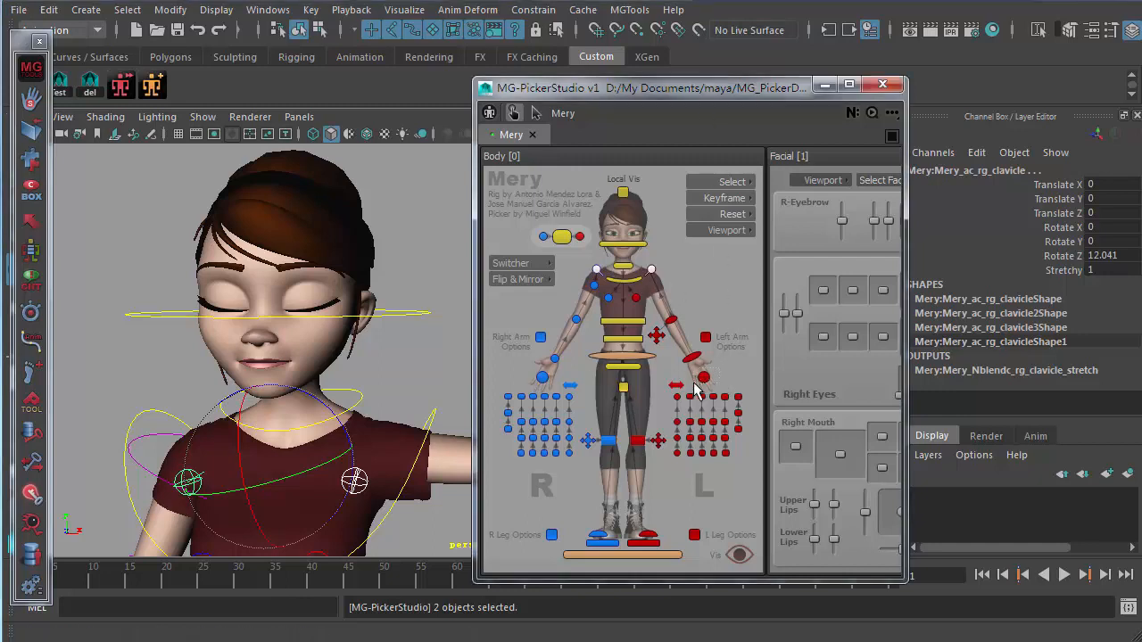
# Step: Toggle the left hand control in and out of the selection, individually and with a marquee, then clear the selection
pyautogui.keyDown('shift'); pyautogui.click(702, 381); pyautogui.keyUp('shift')
pyautogui.keyDown('shift'); pyautogui.click(702, 381); pyautogui.keyUp('shift')
pyautogui.keyDown('shift'); pyautogui.moveTo(731, 371); pyautogui.dragTo(700, 382); pyautogui.keyUp('shift')
pyautogui.keyDown('shift'); pyautogui.moveTo(724, 368); pyautogui.dragTo(700, 384); pyautogui.keyUp('shift')
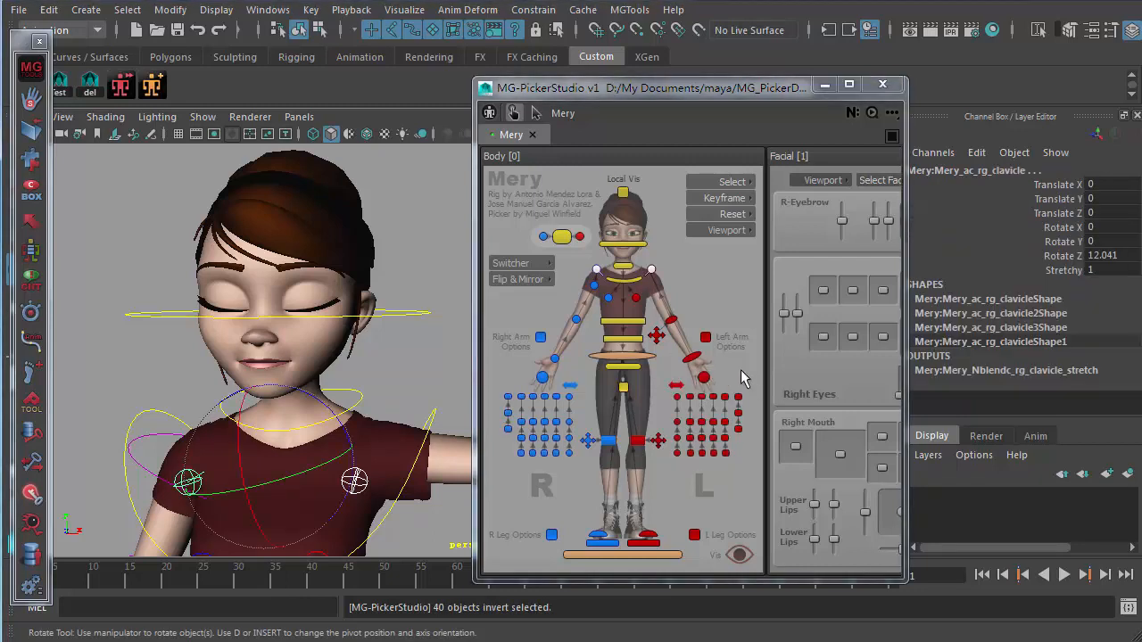
pyautogui.click(740, 369)
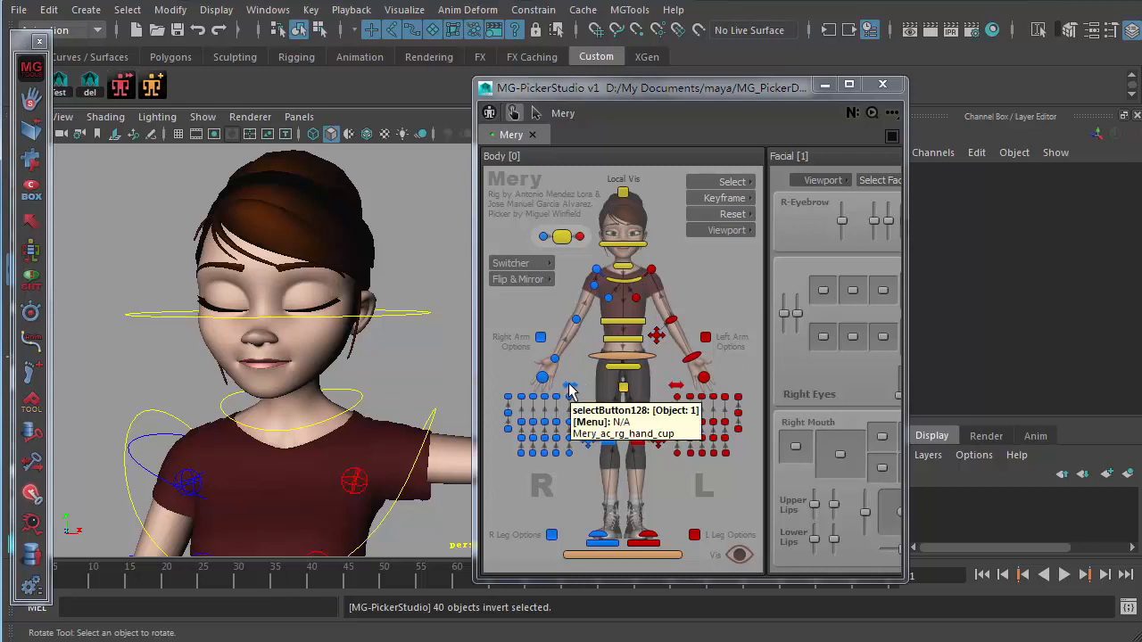
# Step: View the list of objects assigned to the right hand cup control and close it
pyautogui.rightClick(572, 393)
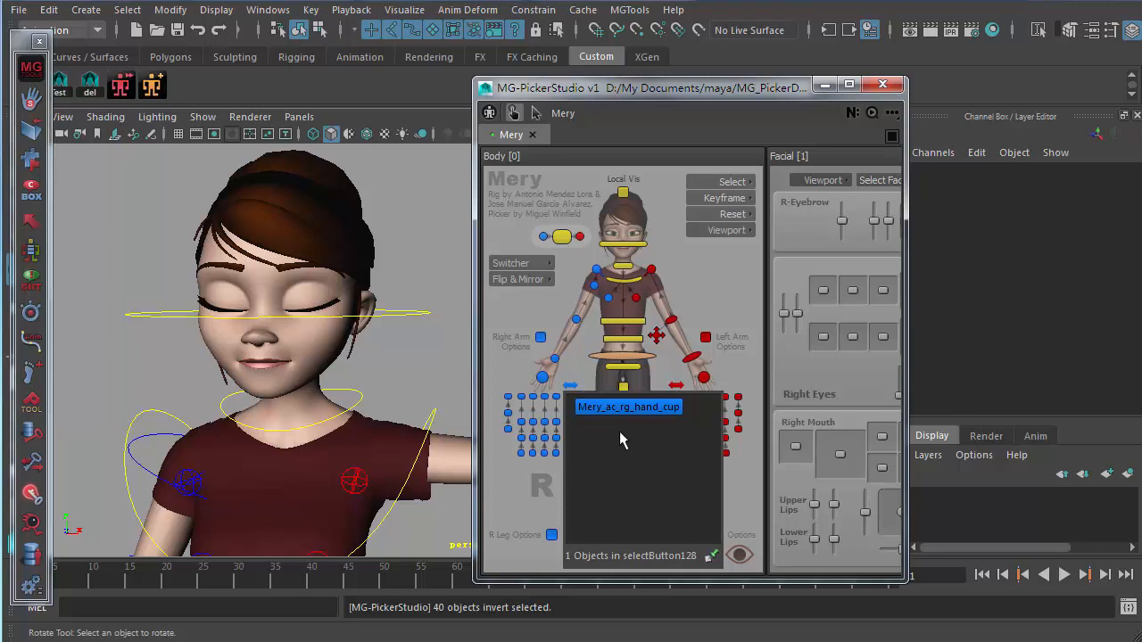
pyautogui.moveTo(639, 494); pyautogui.dragTo(641, 496)
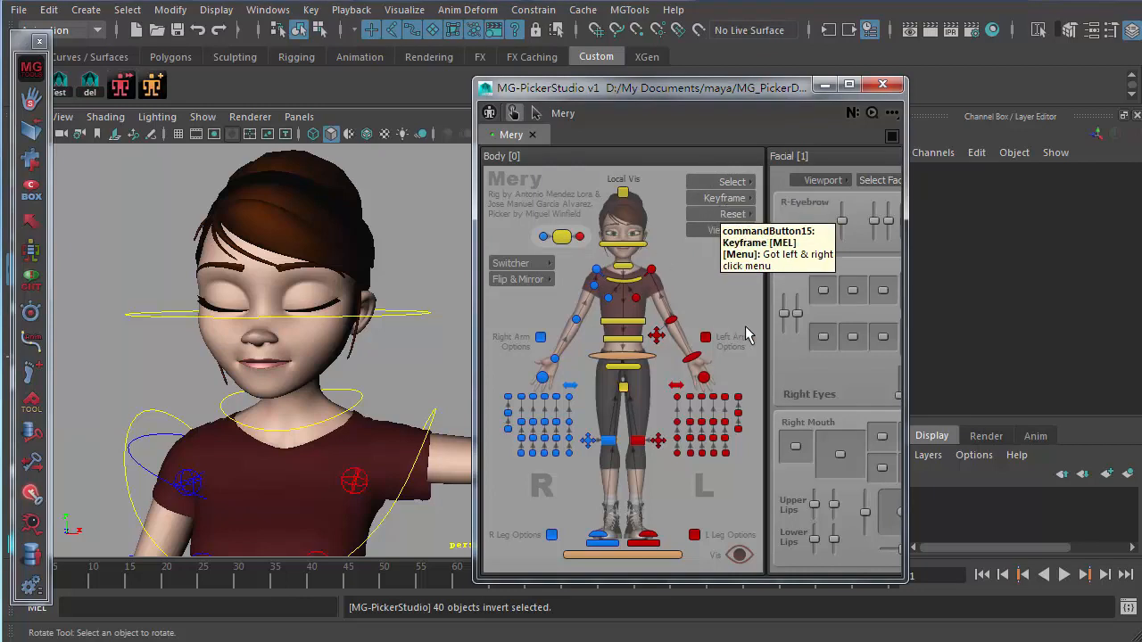
# Step: Select all facial controls at once in the Facial section, then clear the selection
pyautogui.moveTo(744, 330); pyautogui.dragTo(554, 310)
pyautogui.moveTo(674, 259); pyautogui.dragTo(588, 240, button='middle')
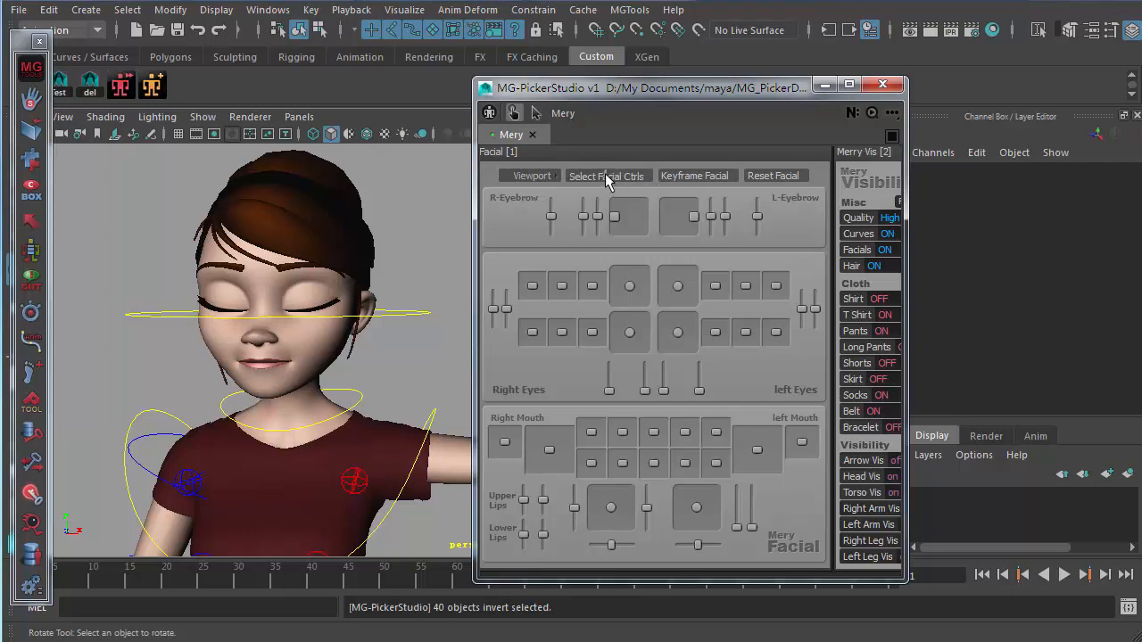
pyautogui.moveTo(605, 173); pyautogui.dragTo(626, 187)
pyautogui.click(608, 175)
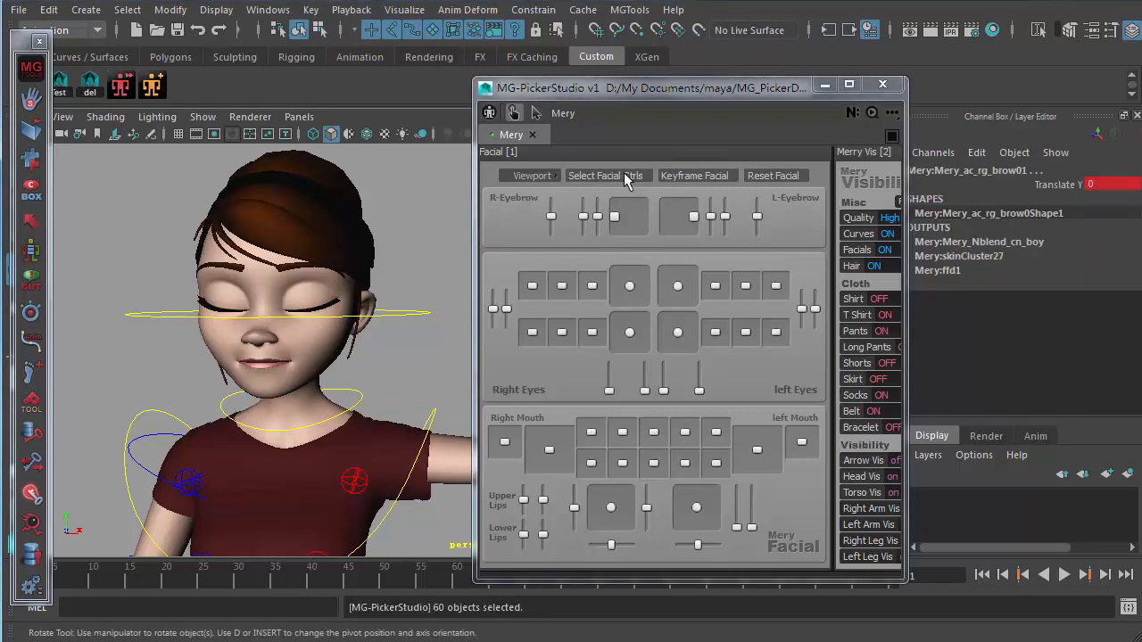
pyautogui.click(564, 237)
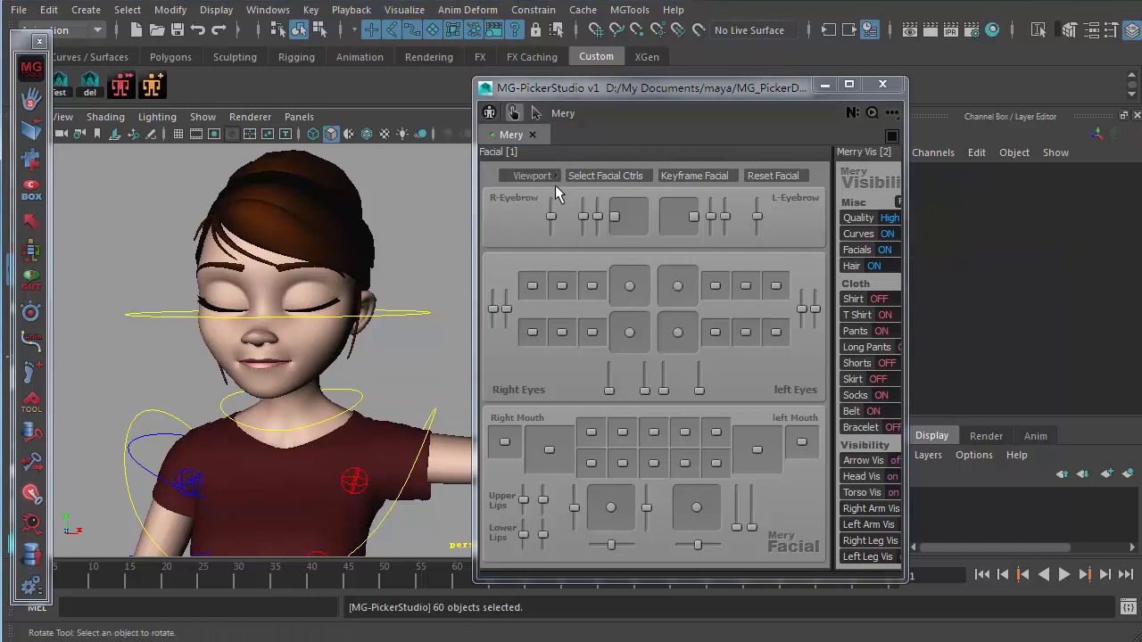
# Step: Select the head and neck controls in the Body section and collapse the MG Tools toolbar
pyautogui.moveTo(510, 221); pyautogui.dragTo(867, 263, button='middle')
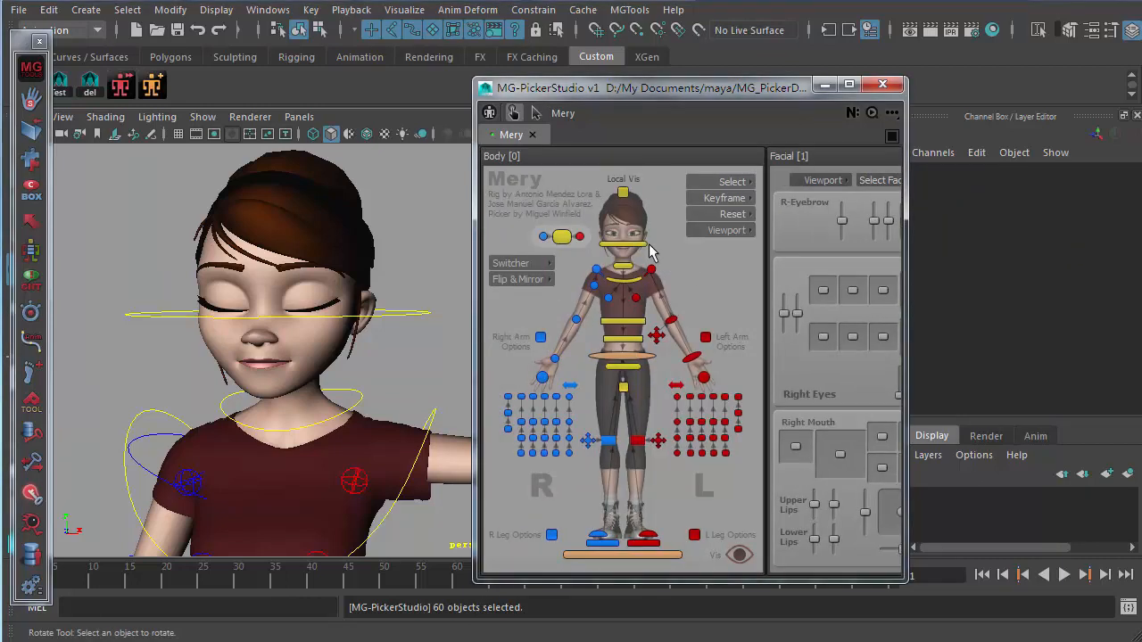
pyautogui.click(626, 262)
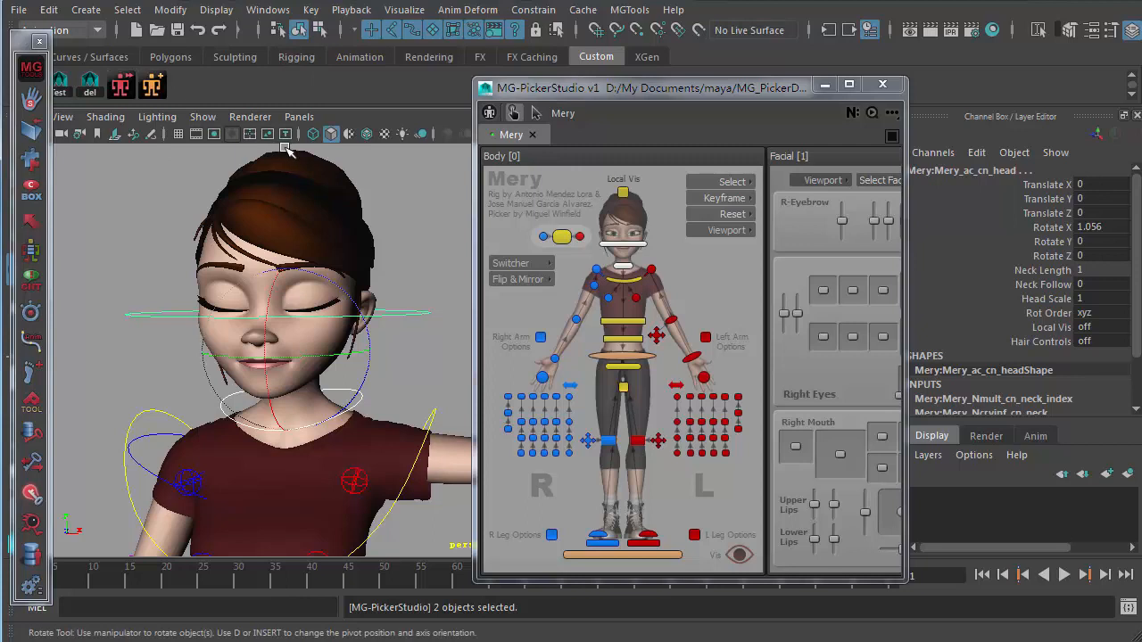
pyautogui.click(34, 67)
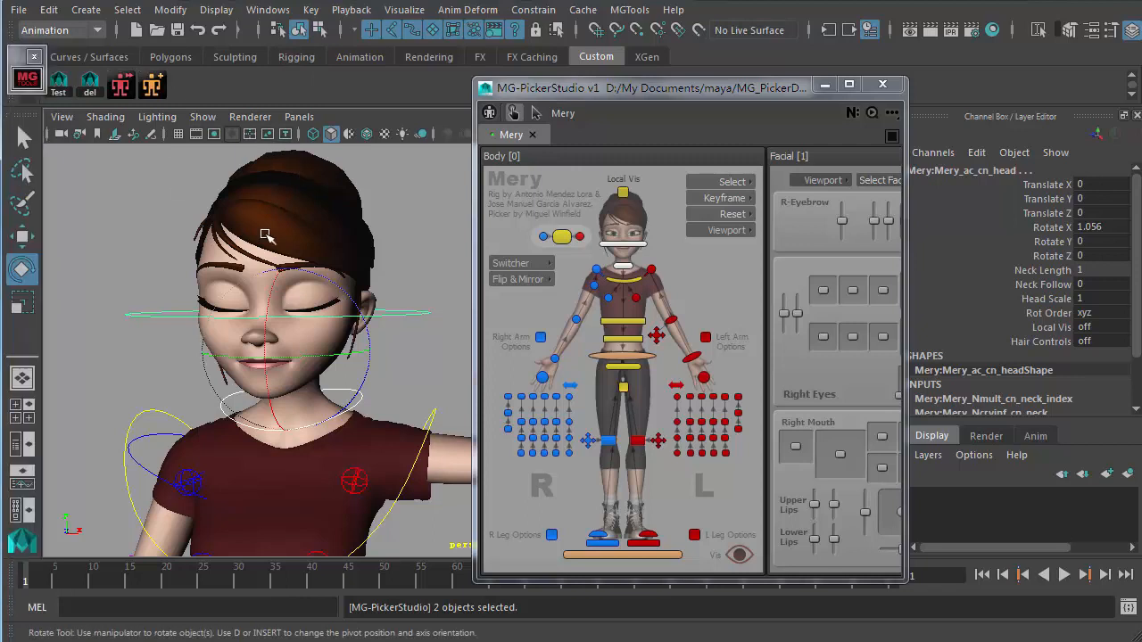
# Step: Step through the keyframes to frame 5, select the head control and clear the selection
pyautogui.hotkey('alt', '.')
pyautogui.hotkey('alt', '.')
pyautogui.hotkey('alt', '.')
pyautogui.hotkey('alt', '.')
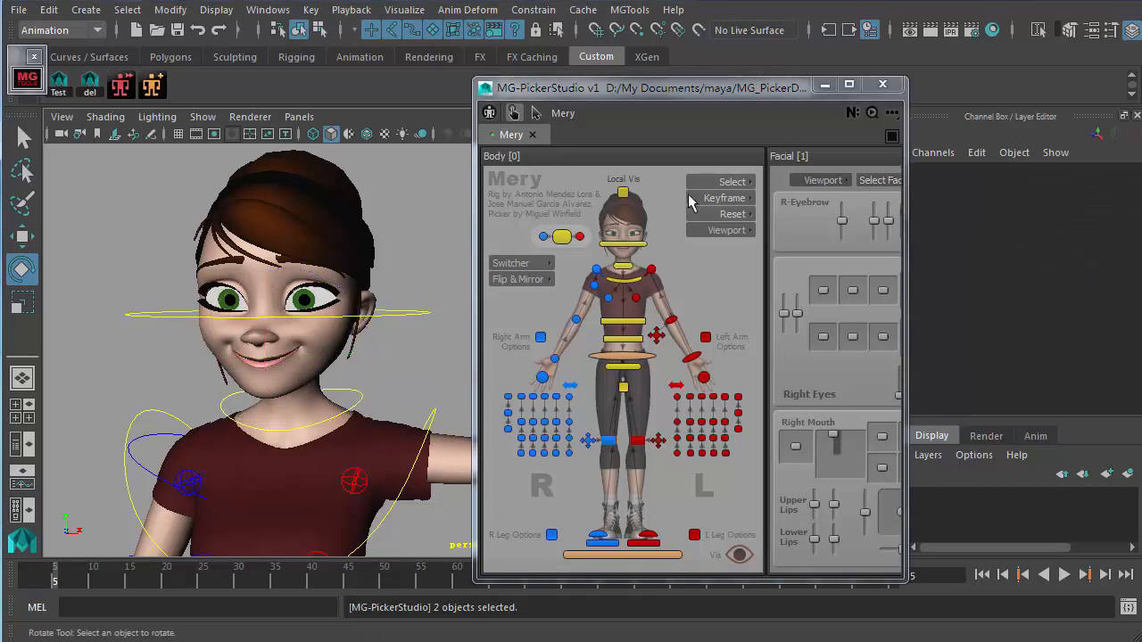
pyautogui.click(605, 236)
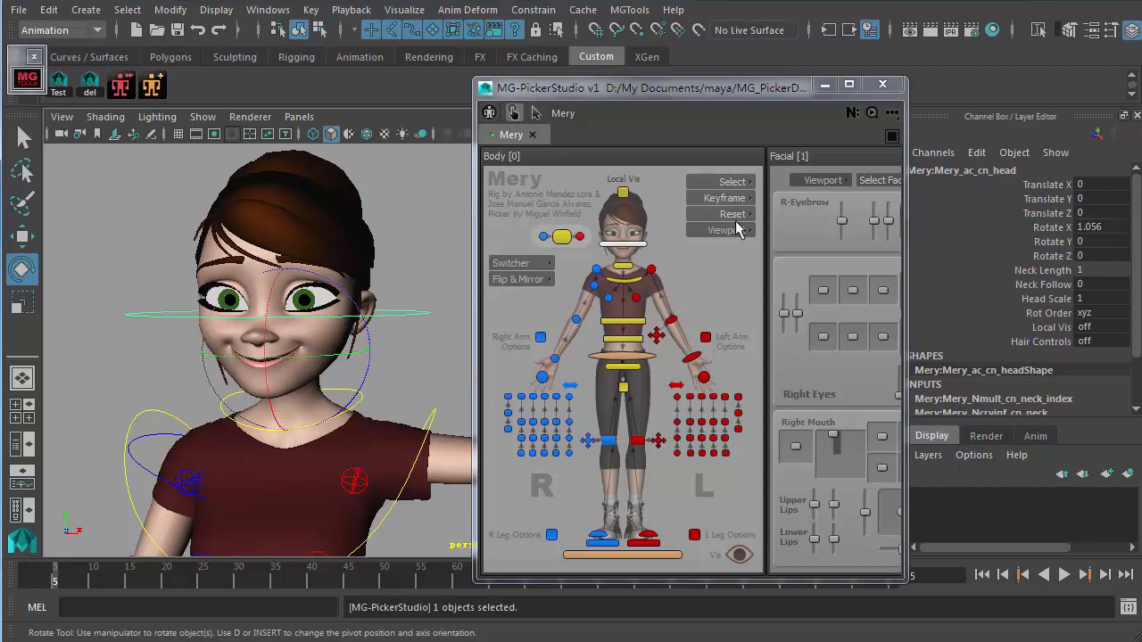
pyautogui.click(689, 284)
# Step: Select the Quality, Curves, Facials and Hair attributes under Misc visibility, try nudging them in the viewport, and clear their selection
pyautogui.moveTo(724, 277); pyautogui.dragTo(491, 305, button='middle')
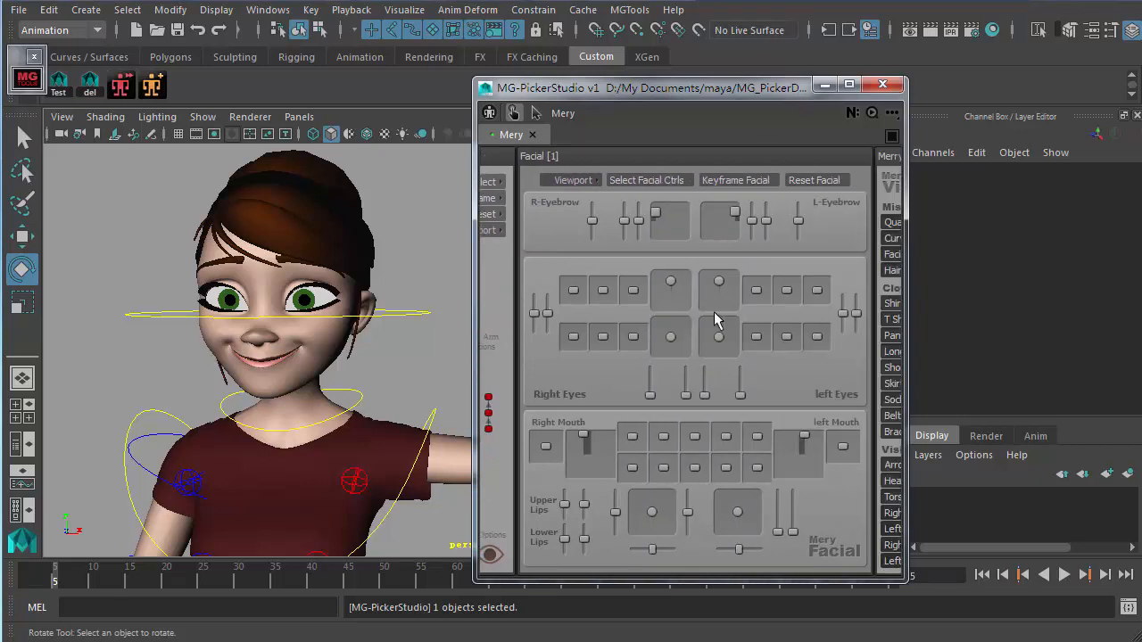
pyautogui.moveTo(711, 308); pyautogui.dragTo(503, 307, button='middle')
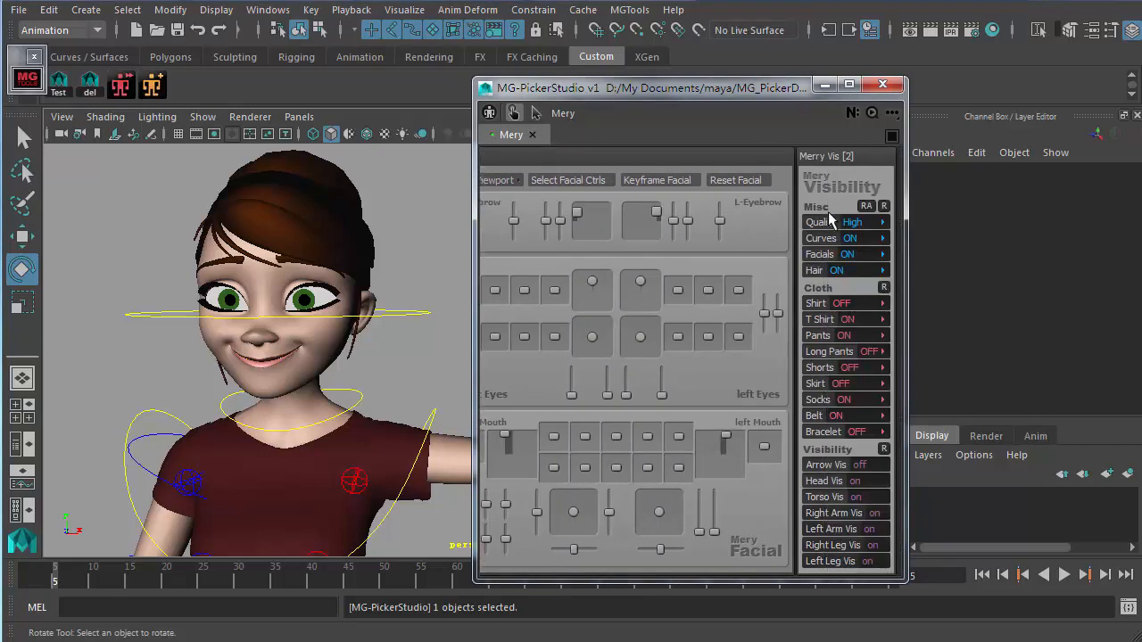
pyautogui.moveTo(835, 207); pyautogui.dragTo(814, 271)
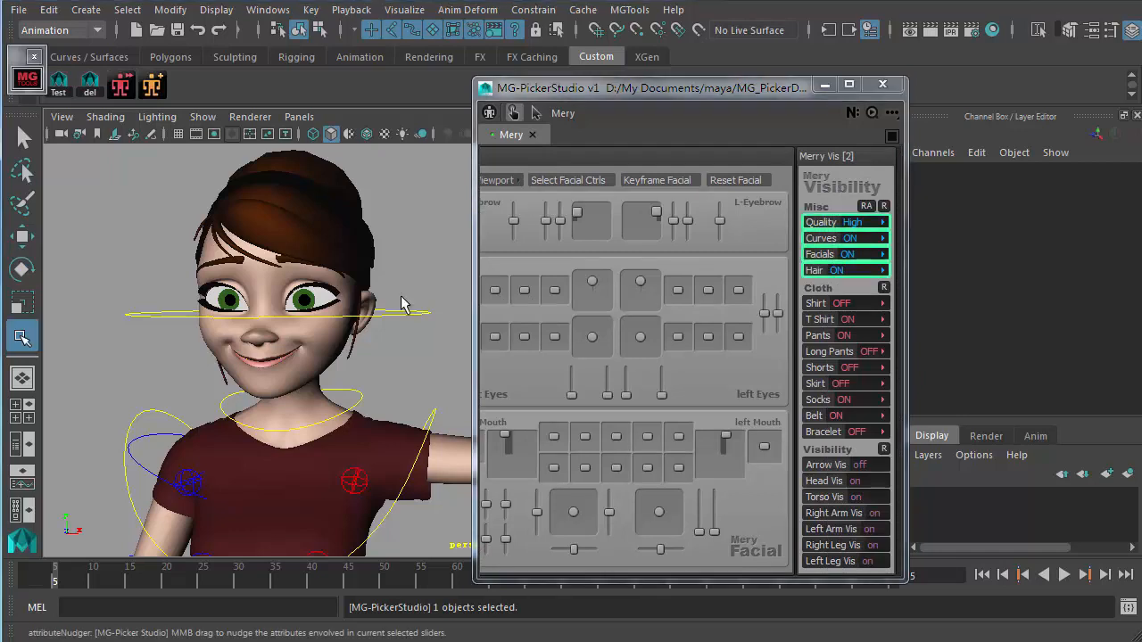
pyautogui.moveTo(364, 268)
pyautogui.mouseDown(button='middle')
pyautogui.moveTo(348, 266)
pyautogui.moveTo(367, 268)
pyautogui.mouseUp(button='middle')
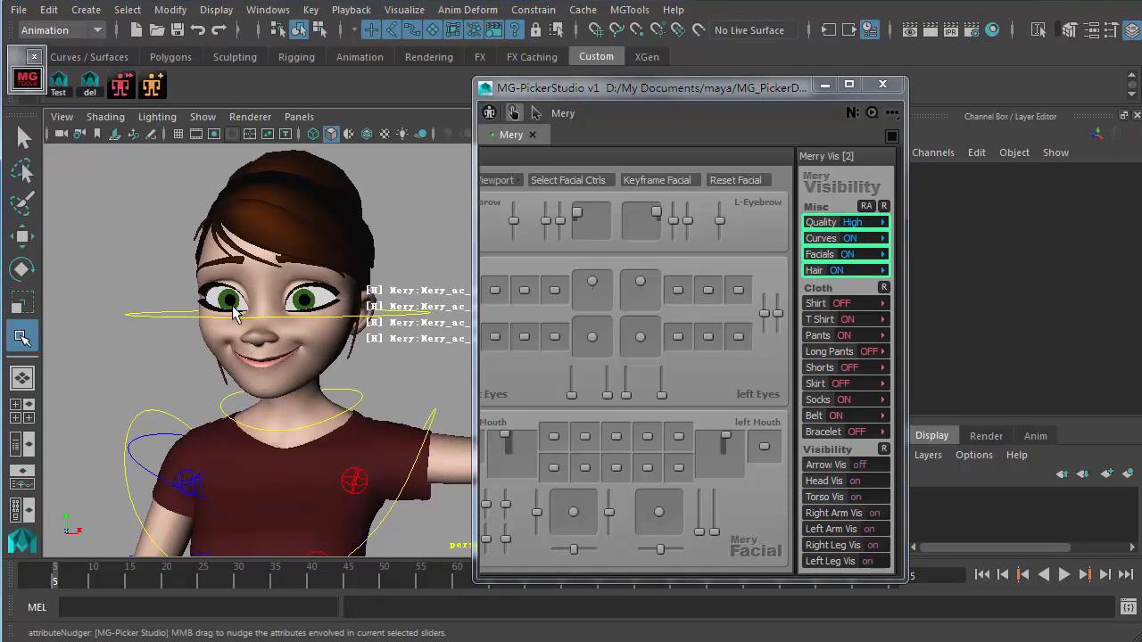
pyautogui.click(836, 283)
# Step: View the Quality options for the character's visibility and close the list with High kept
pyautogui.click(853, 228)
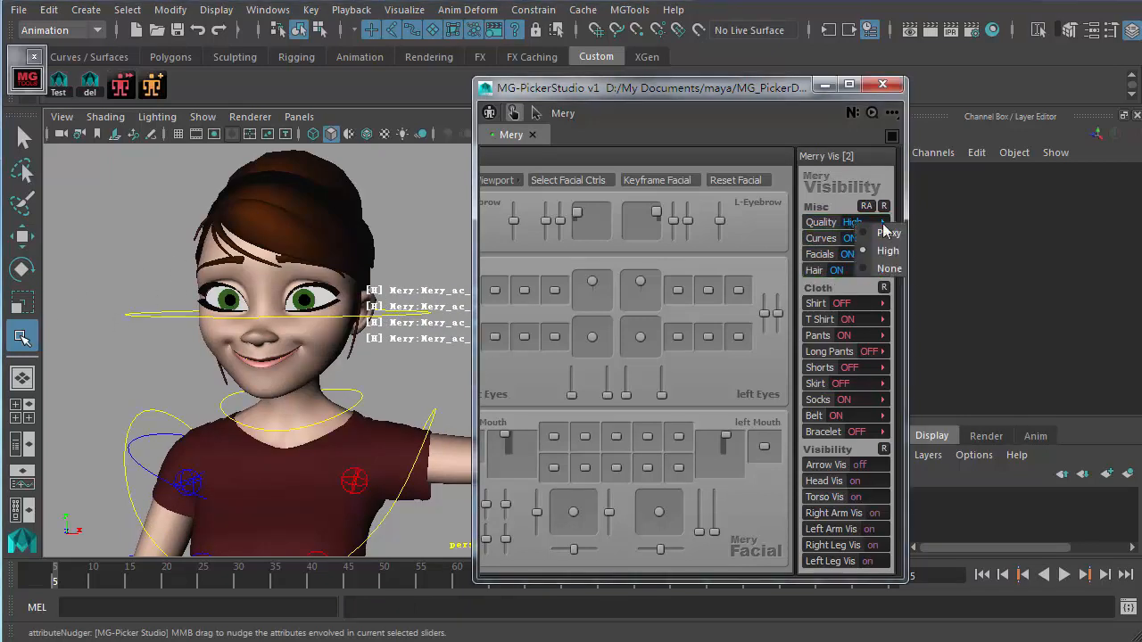
pyautogui.click(849, 234)
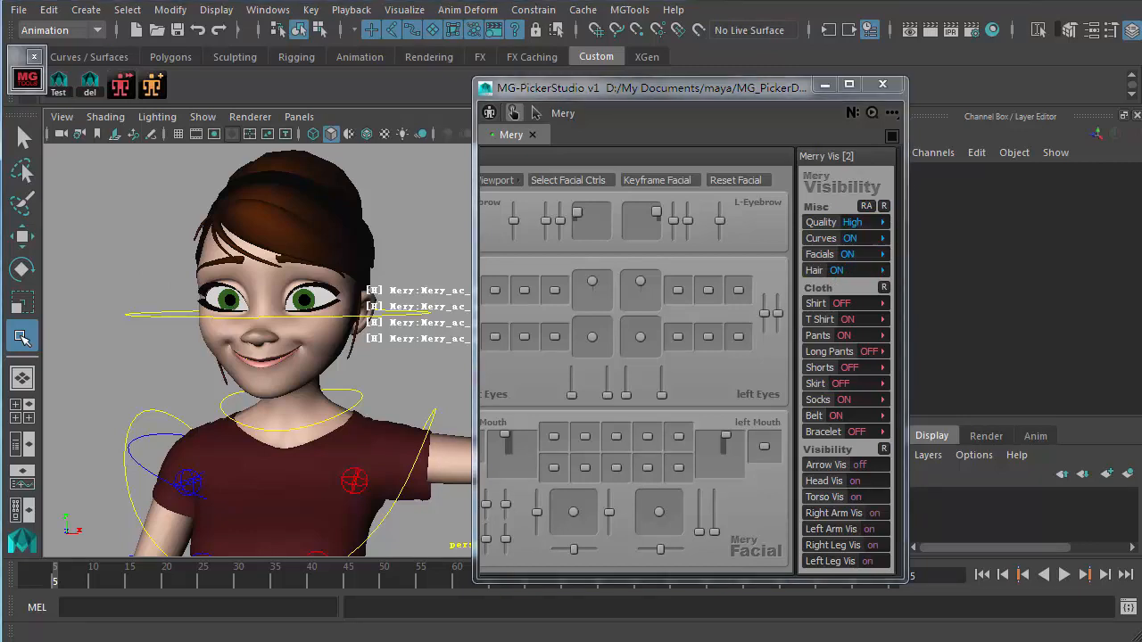
# Step: Turn the character's Head Vis off and back on in the Visibility section
pyautogui.click(828, 239)
pyautogui.click(829, 186)
pyautogui.click(871, 481)
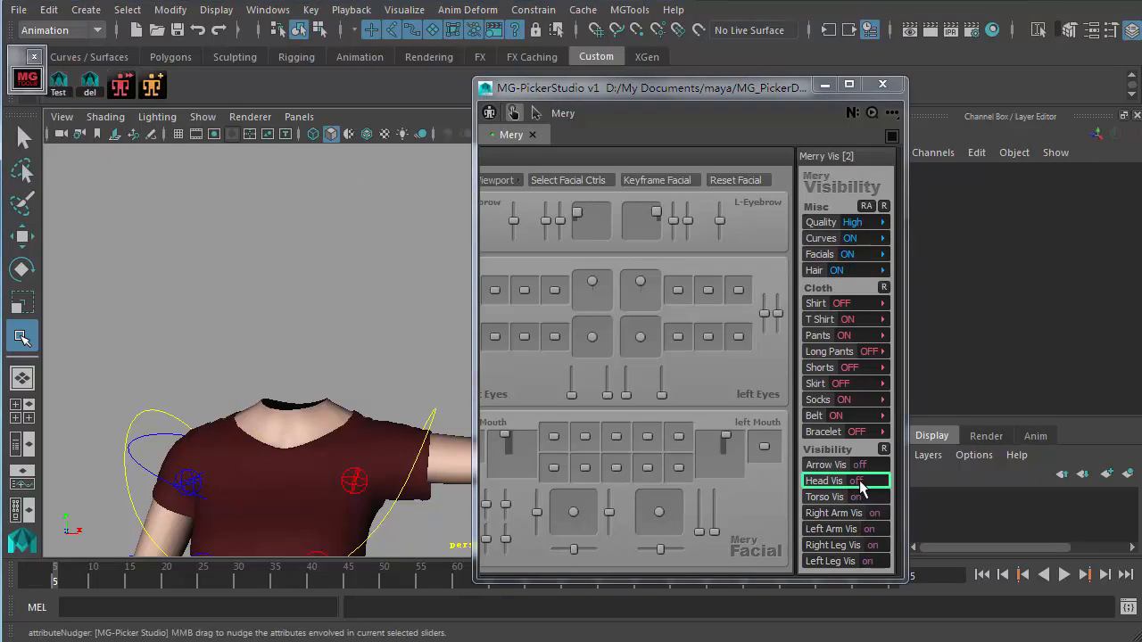
pyautogui.click(870, 484)
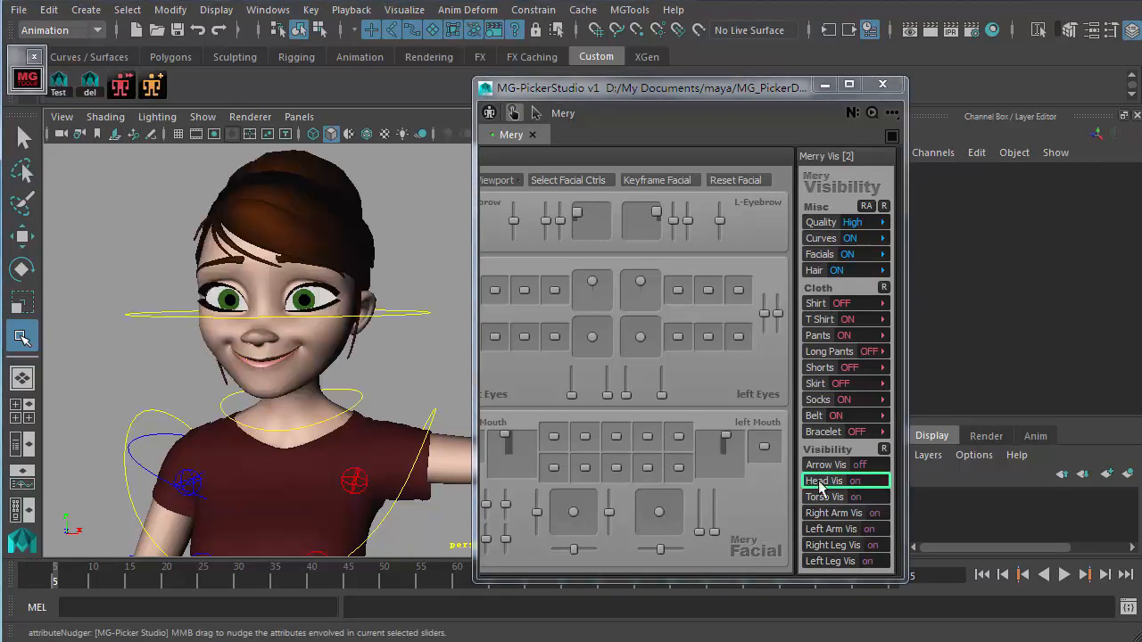
# Step: View the Facials and Quality options under Misc visibility and close the lists with ON and High kept
pyautogui.click(857, 254)
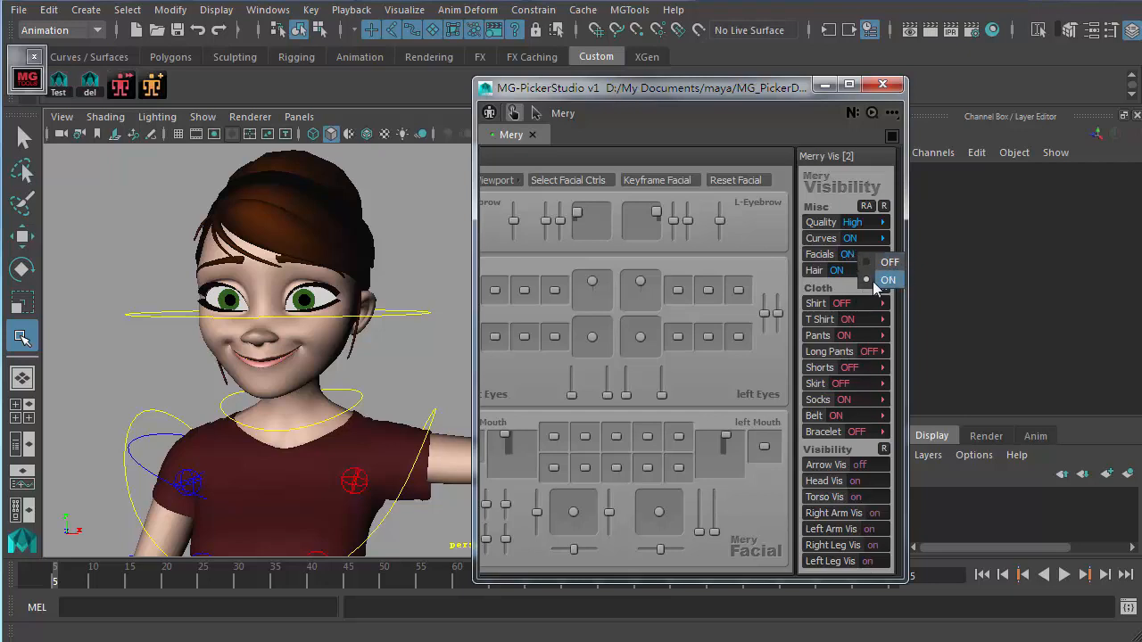
pyautogui.click(874, 225)
pyautogui.click(810, 293)
# Step: Hide the rig's control curves in the scene with the Facial section's Viewport command
pyautogui.moveTo(529, 252); pyautogui.dragTo(949, 285, button='middle')
pyautogui.moveTo(783, 267); pyautogui.dragTo(582, 271, button='middle')
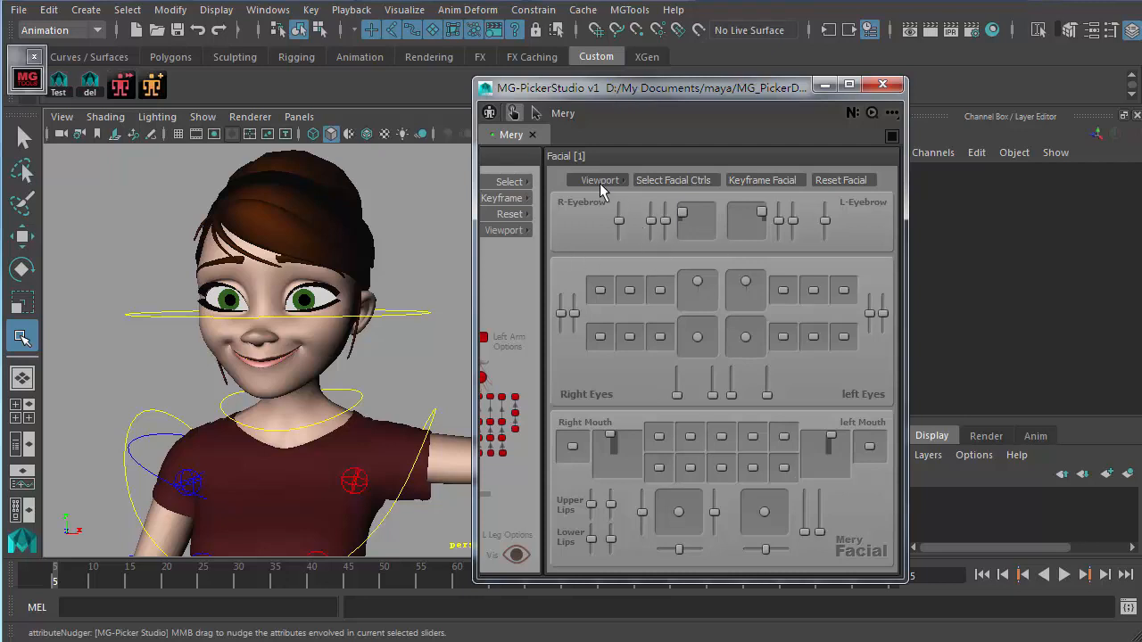
pyautogui.moveTo(601, 180); pyautogui.dragTo(499, 182)
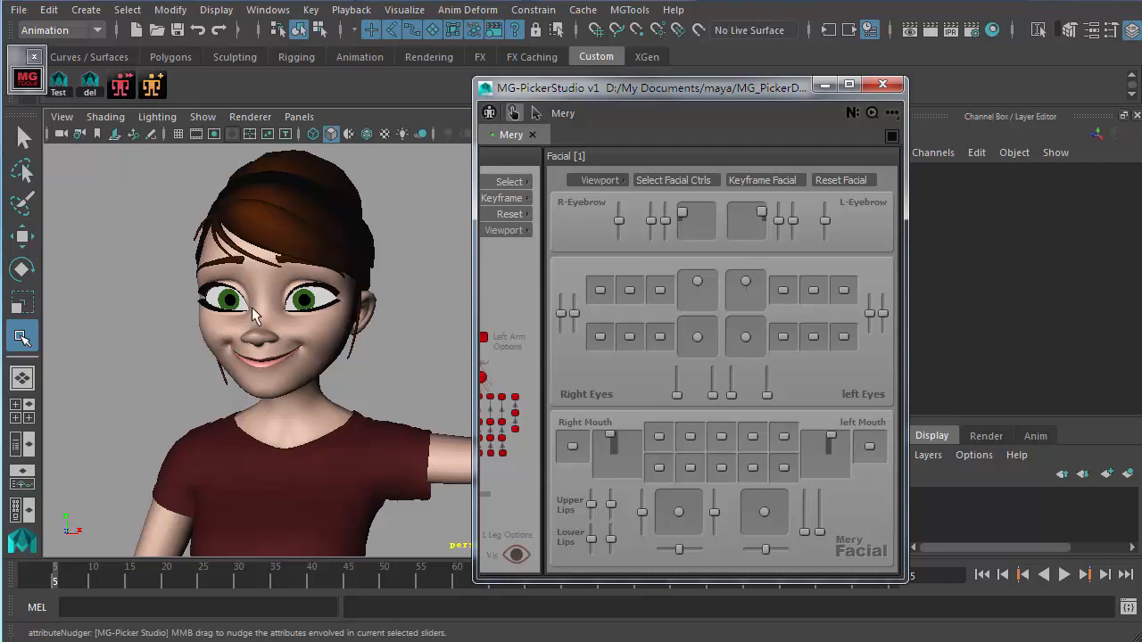
# Step: Select both eyebrow box sliders, try nudging them to lower the brows, undo the nudge and clear the selection
pyautogui.moveTo(681, 226); pyautogui.dragTo(771, 237)
pyautogui.click(678, 192)
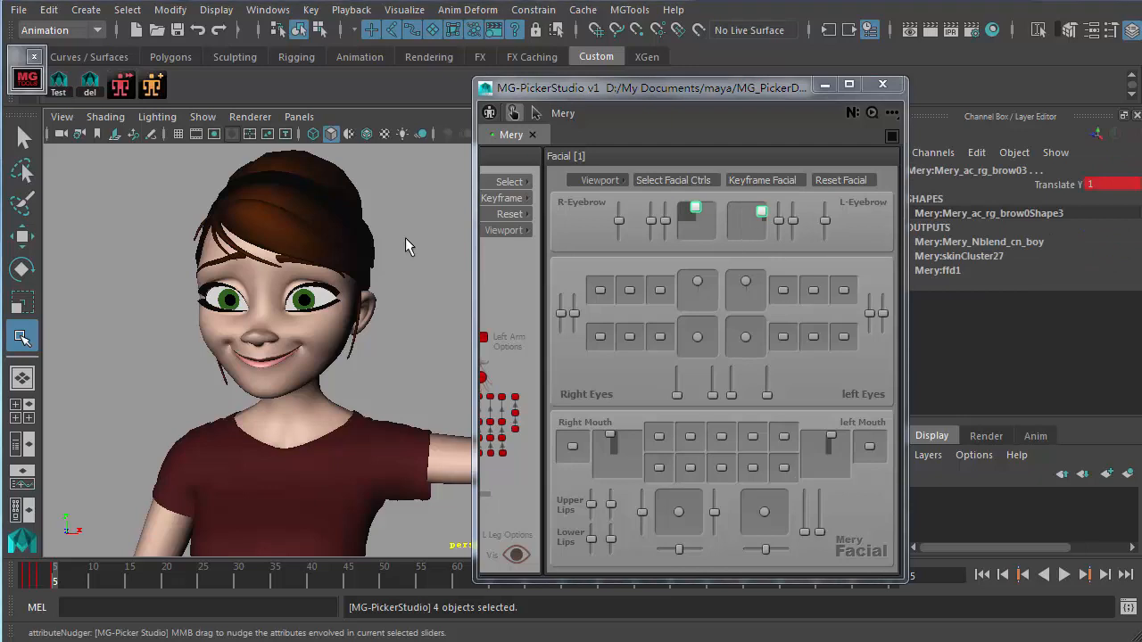
pyautogui.moveTo(171, 278); pyautogui.dragTo(125, 406, button='middle')
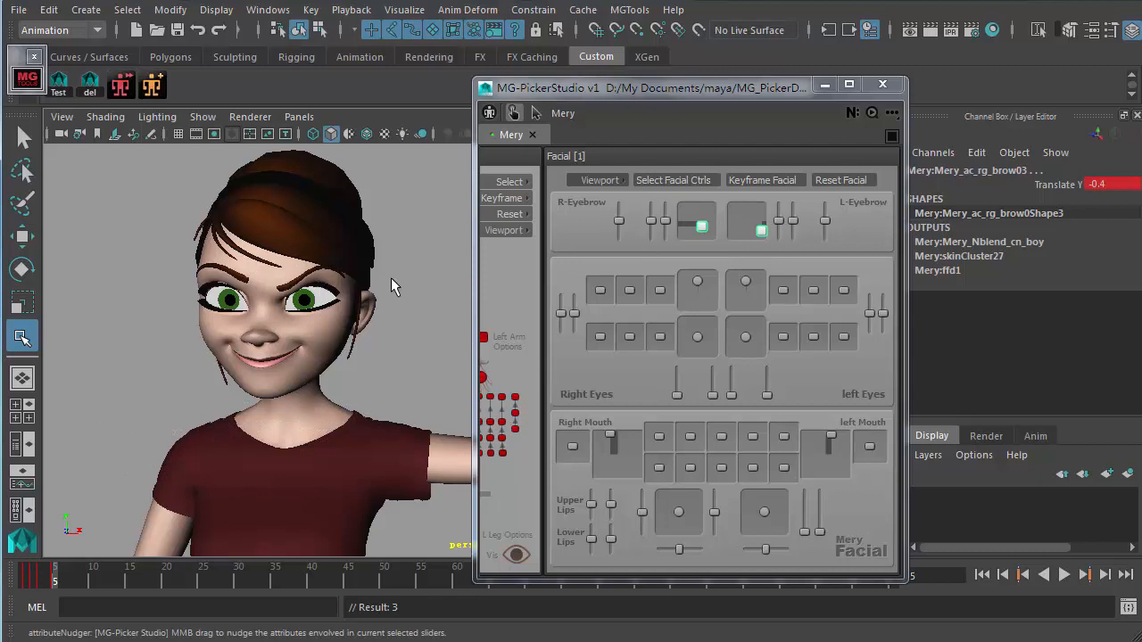
pyautogui.hotkey('ctrl', 'z')
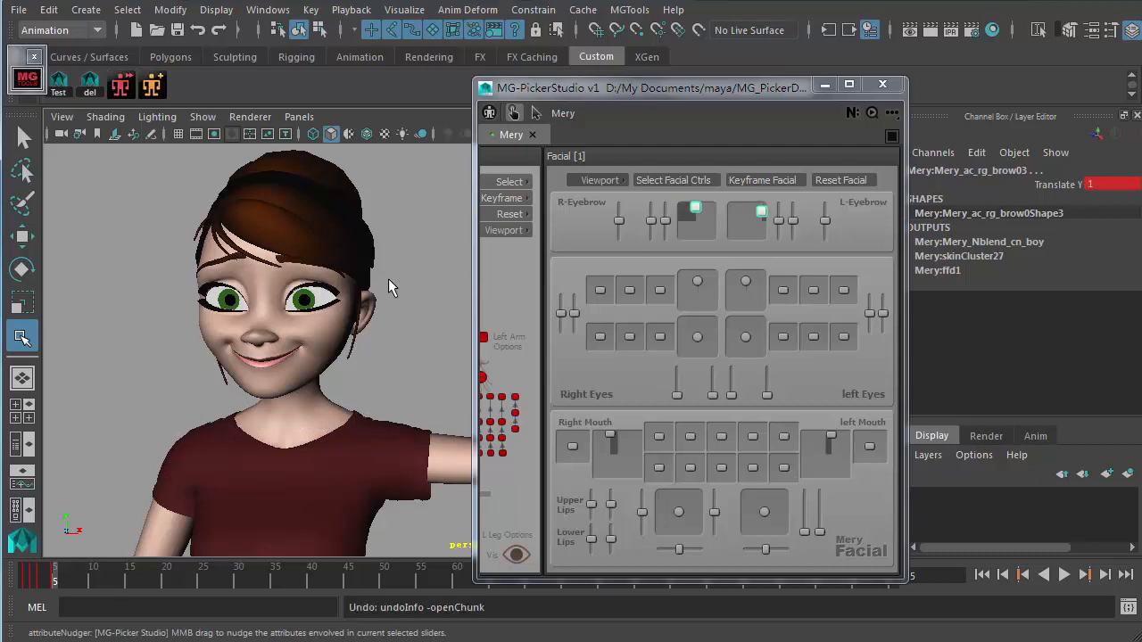
pyautogui.click(740, 245)
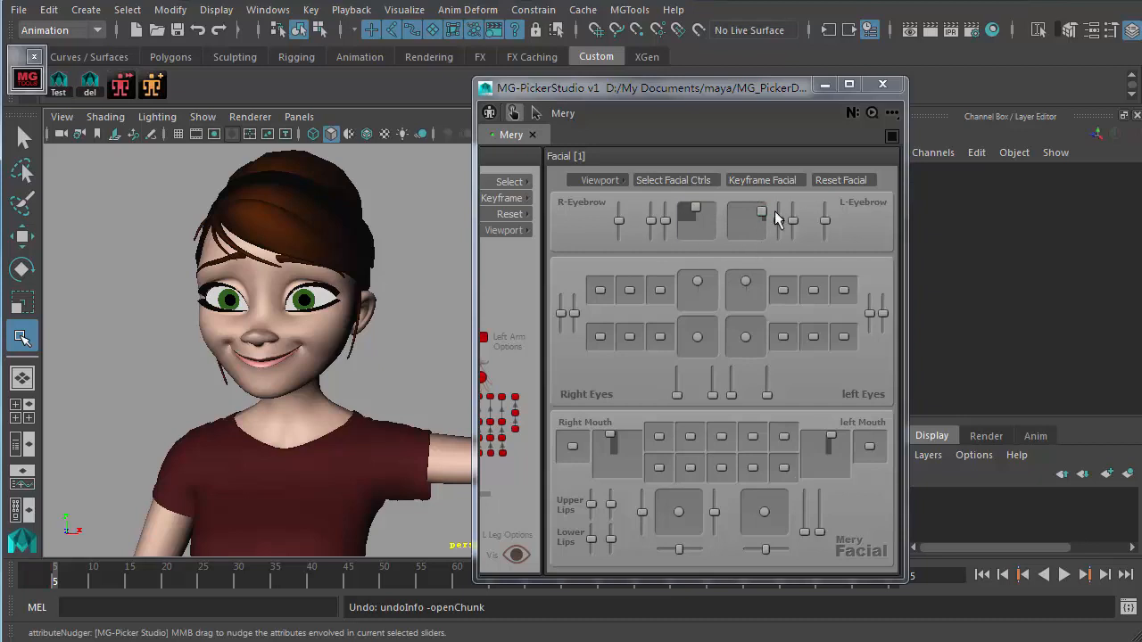
# Step: Reset the right eyebrow box slider, reset the eyebrow, eye and mouth controls to their defaults, and reselect those controls
pyautogui.click(697, 235)
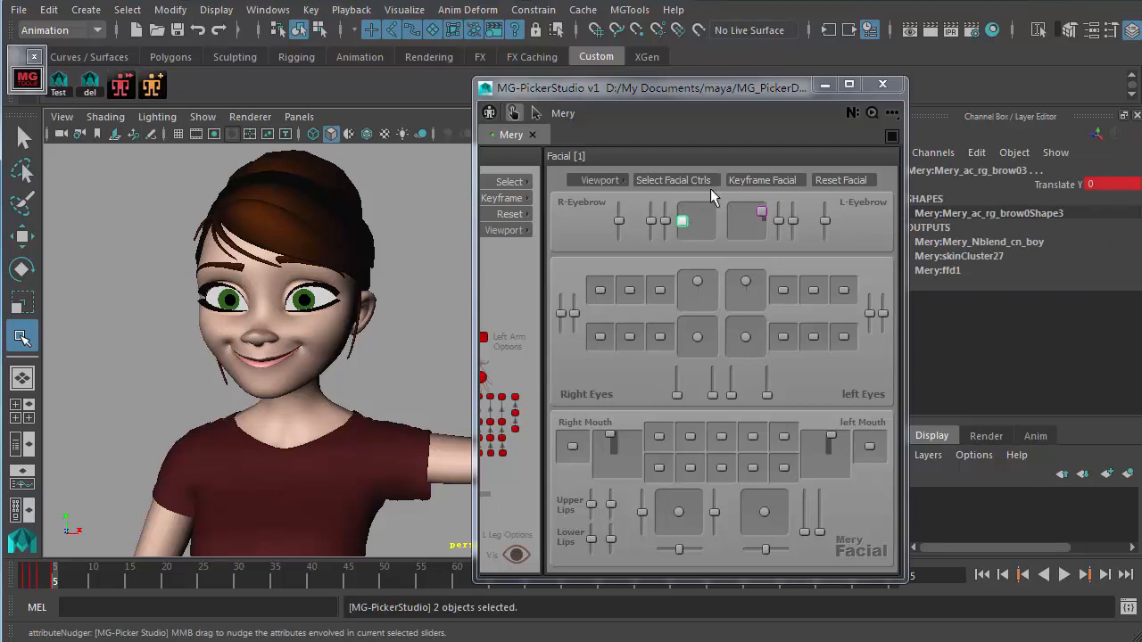
pyautogui.moveTo(565, 195); pyautogui.dragTo(877, 487)
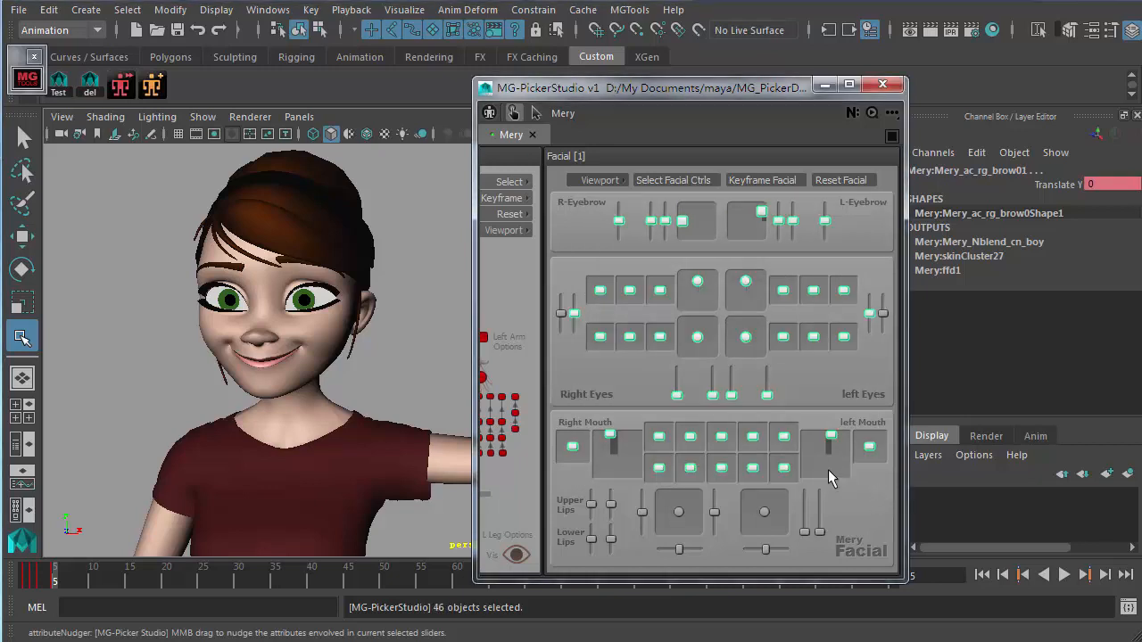
pyautogui.moveTo(827, 470); pyautogui.dragTo(828, 503, button='right')
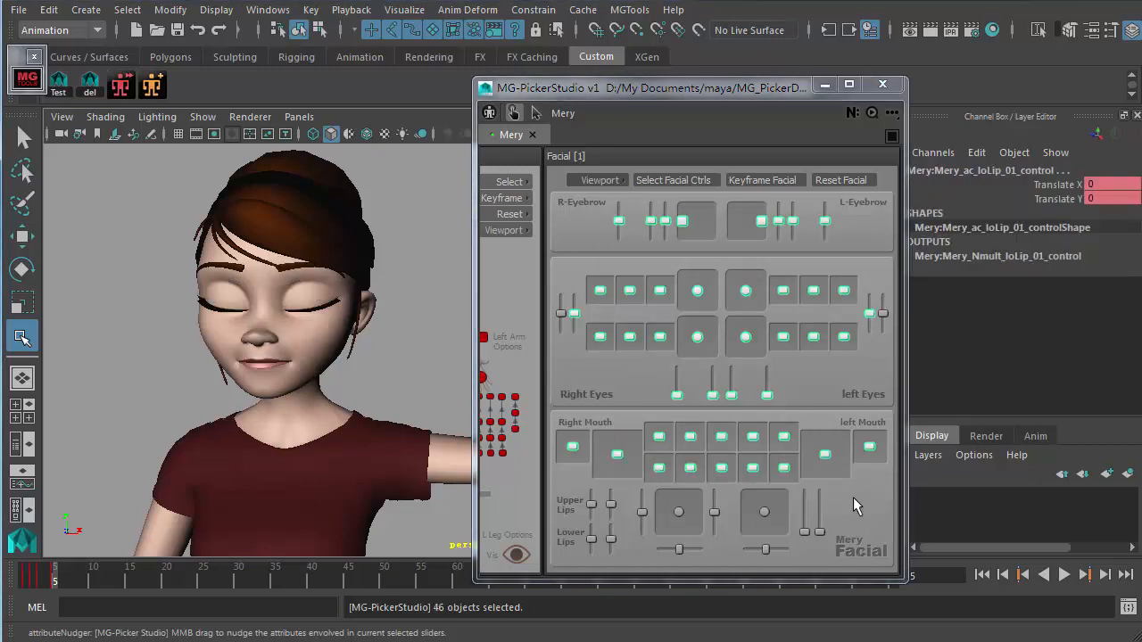
pyautogui.click(829, 396)
pyautogui.moveTo(886, 477); pyautogui.dragTo(565, 212)
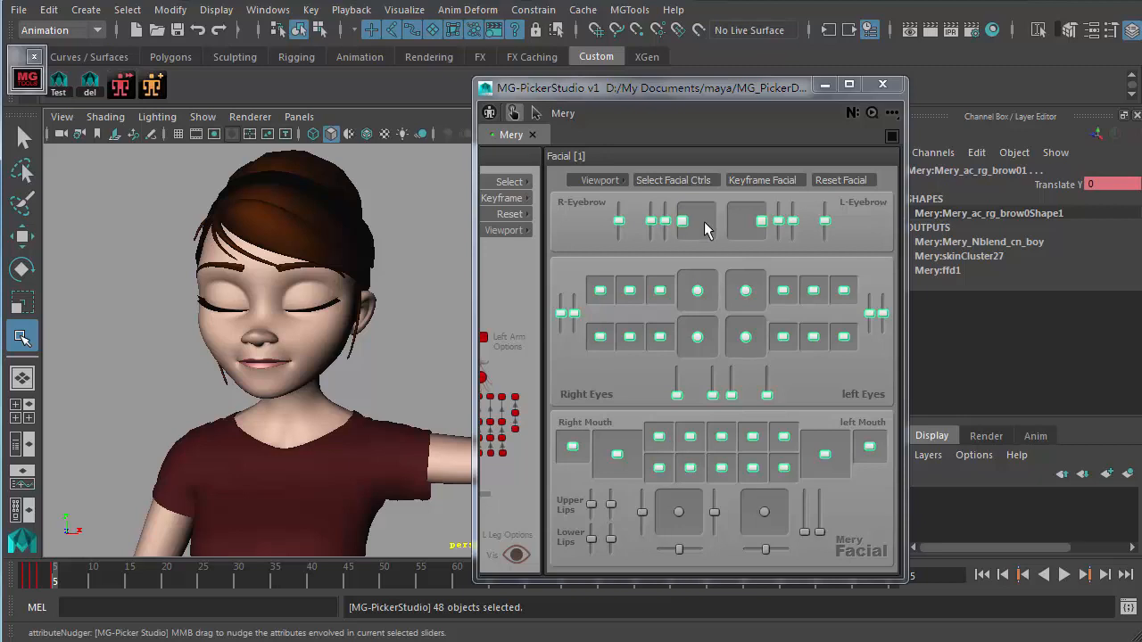
# Step: Examine the Select command's options in the Body section and close them without choosing one
pyautogui.keyDown('alt'); pyautogui.moveTo(714, 268); pyautogui.dragTo(937, 267, button='middle'); pyautogui.keyUp('alt')
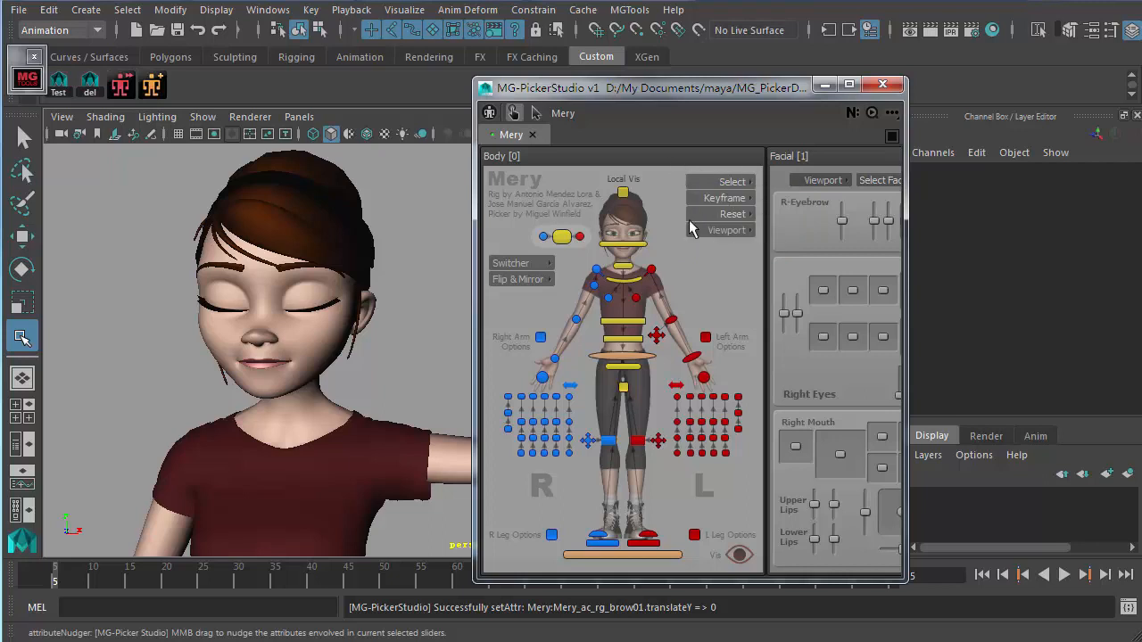
pyautogui.scroll(5, 748, 228)
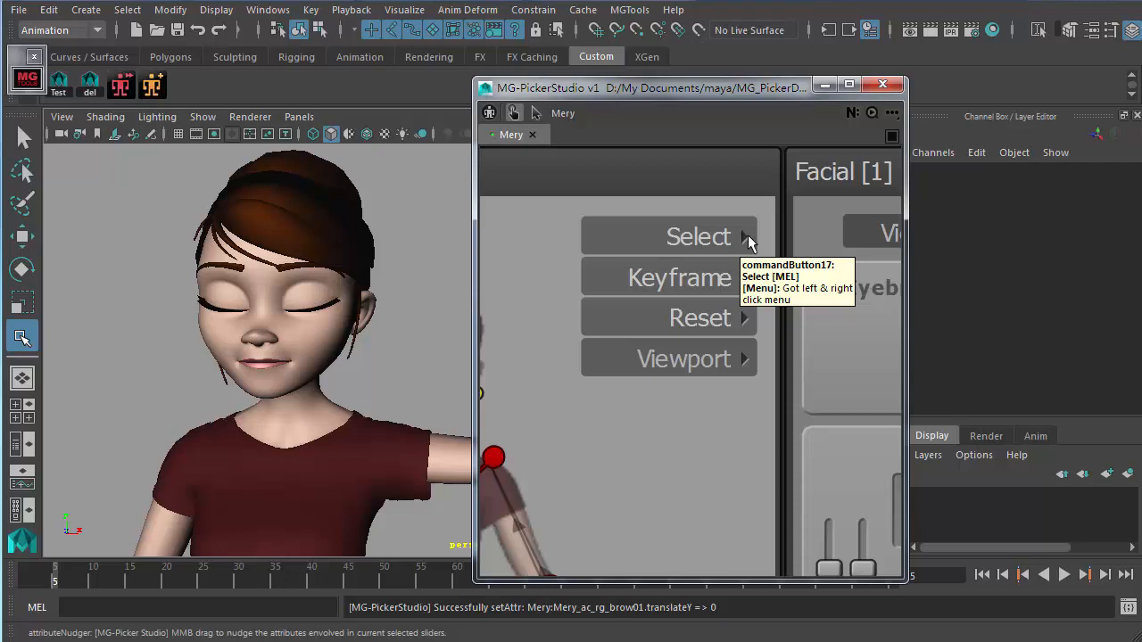
pyautogui.press('f')
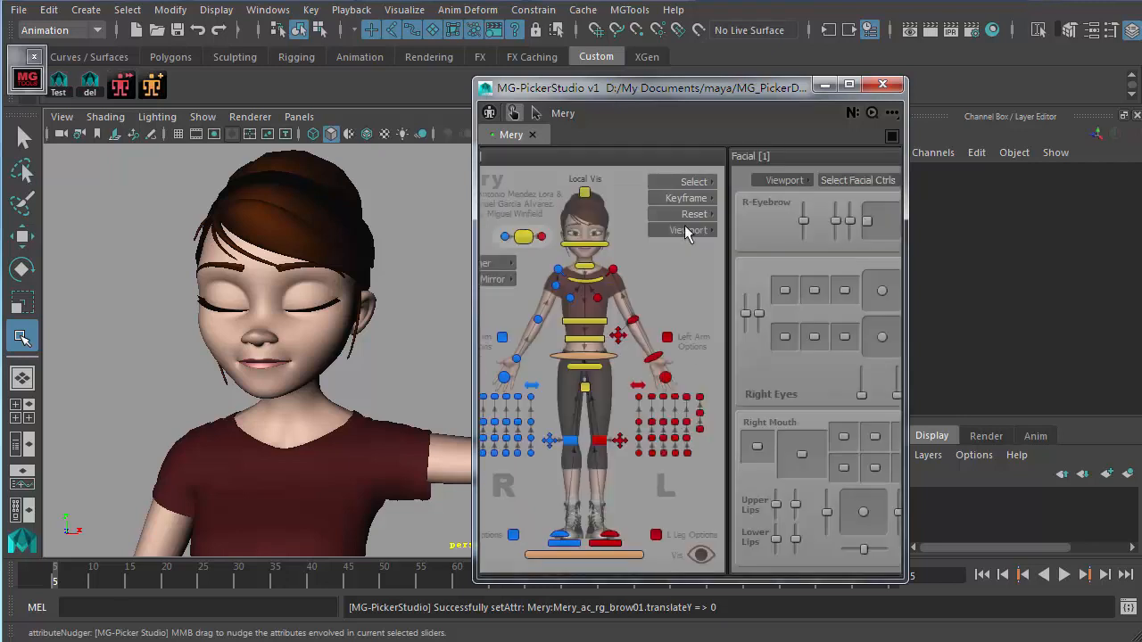
pyautogui.rightClick(687, 189)
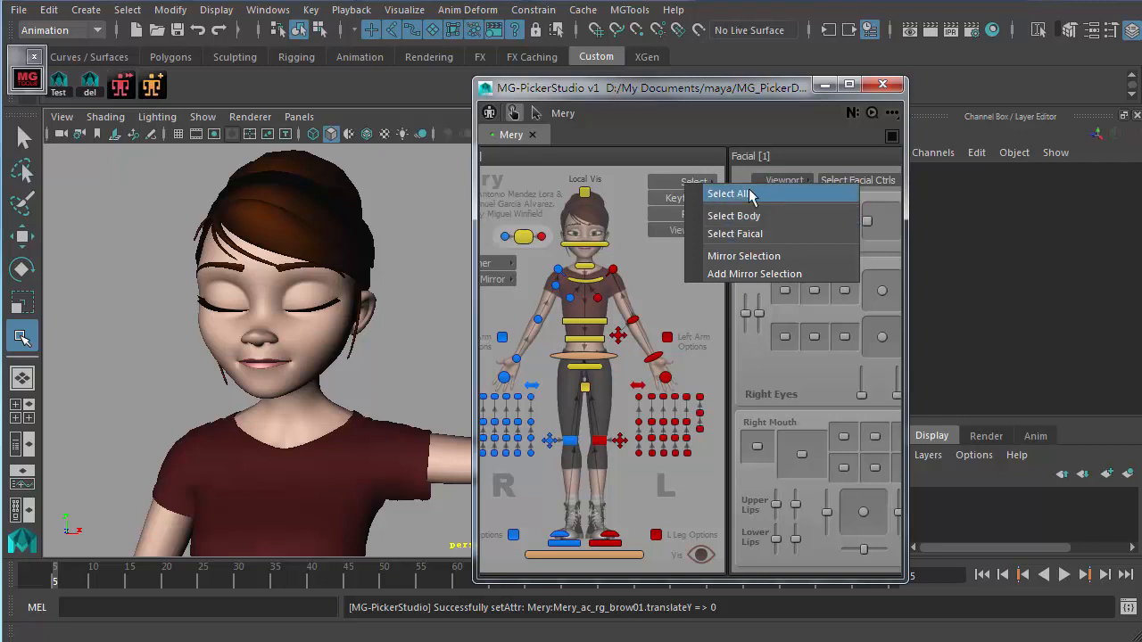
pyautogui.click(666, 177)
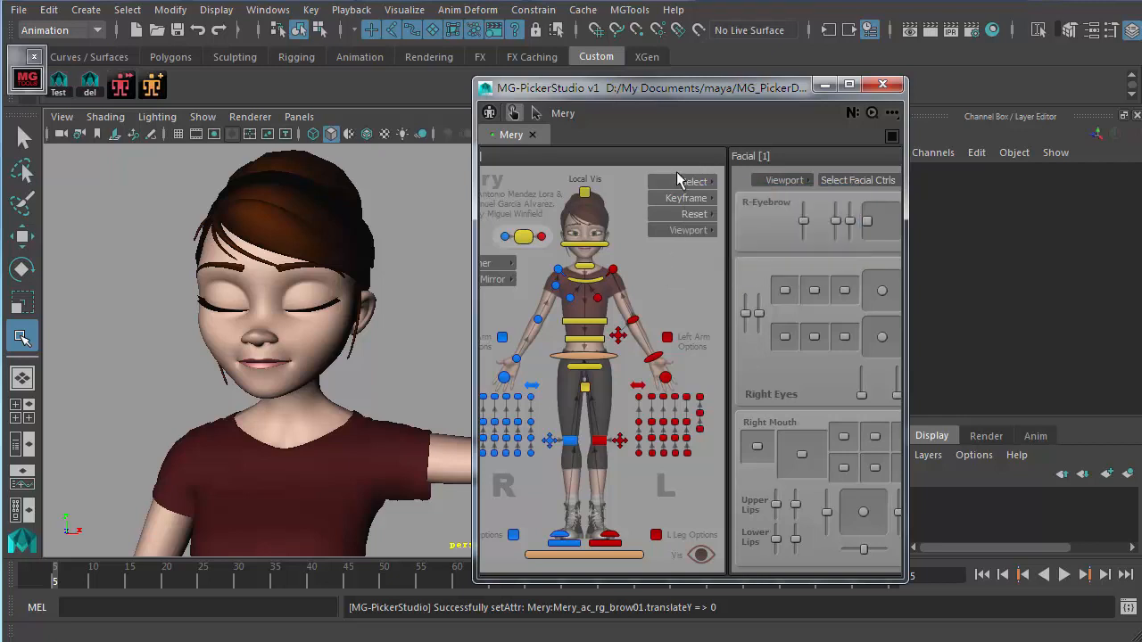
# Step: Jump to the Facial section with Go to Facial and return with Go to Body
pyautogui.moveTo(638, 257); pyautogui.dragTo(700, 256, button='middle')
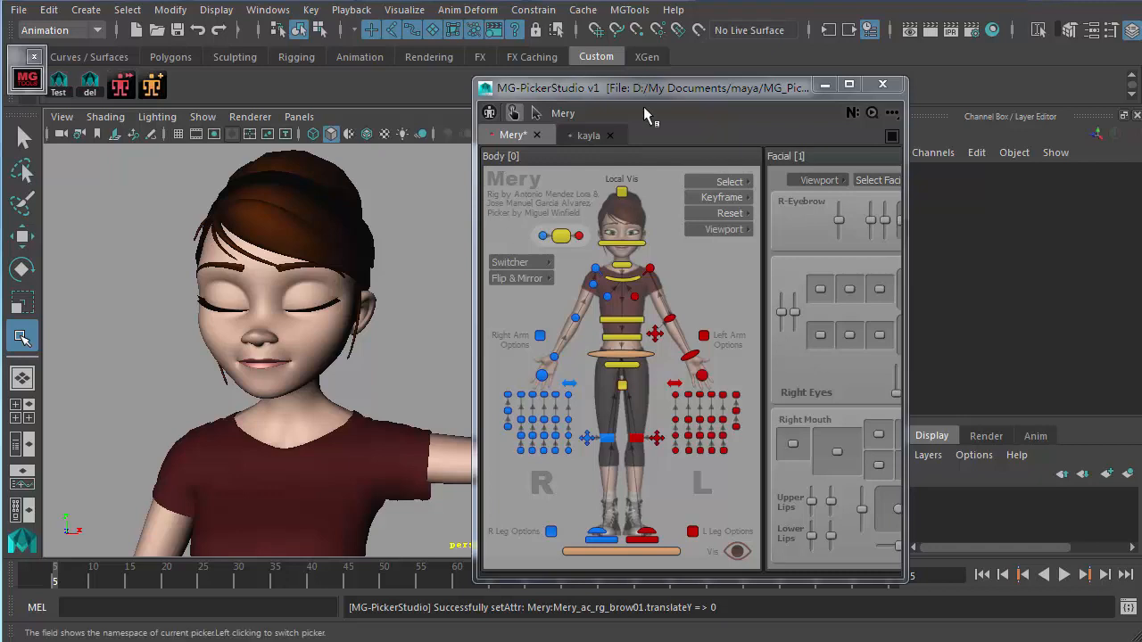
pyautogui.rightClick(673, 256)
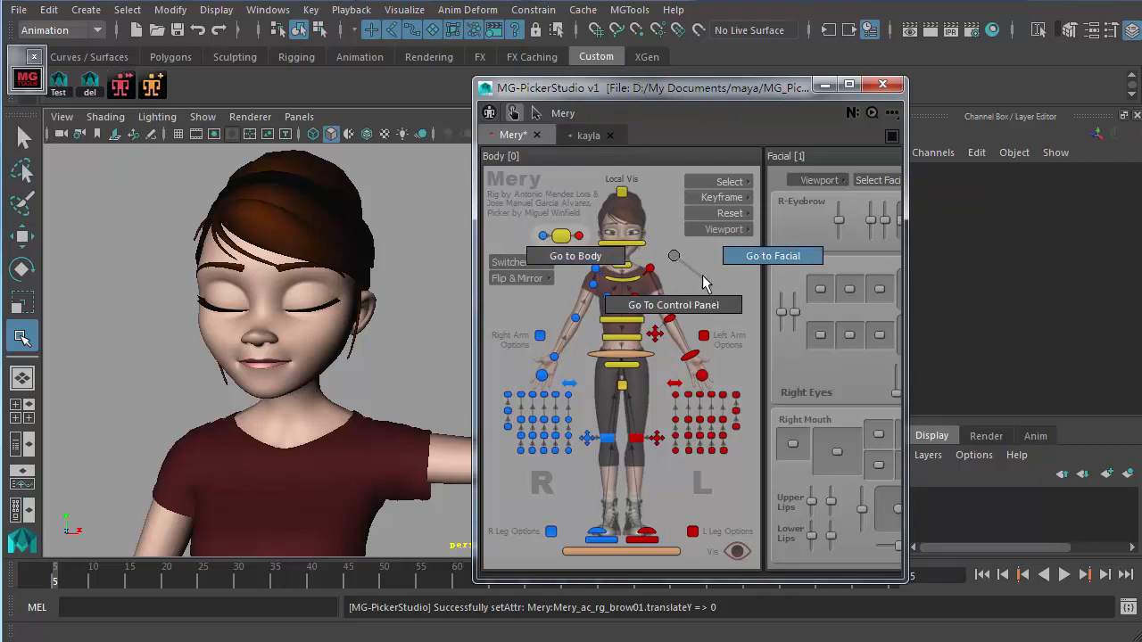
pyautogui.click(763, 256)
pyautogui.rightClick(788, 243)
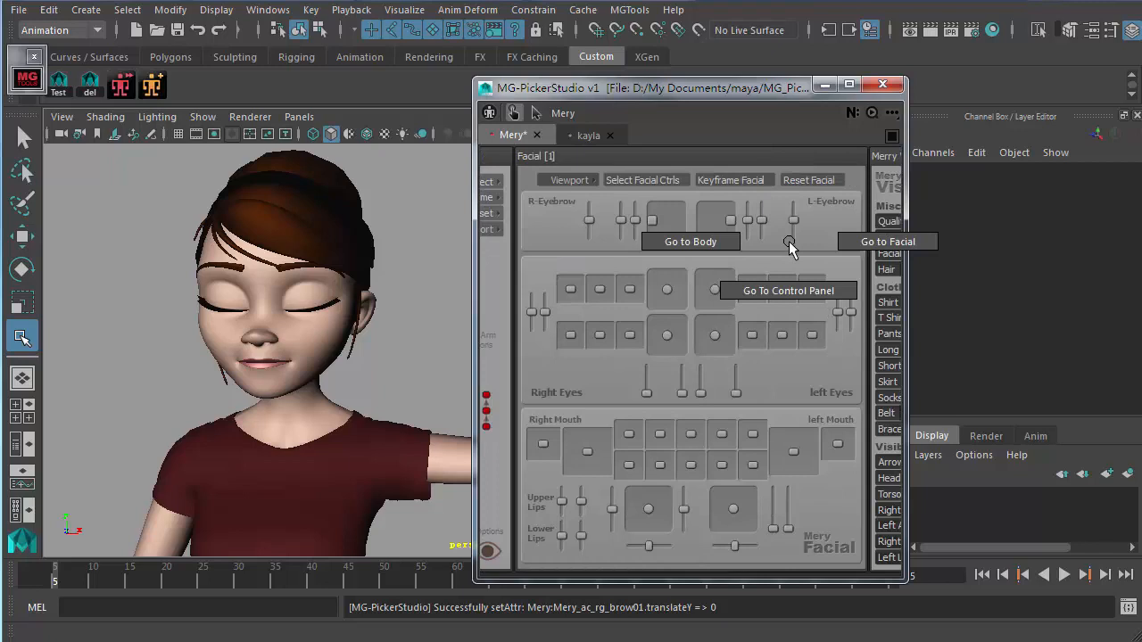
pyautogui.click(694, 242)
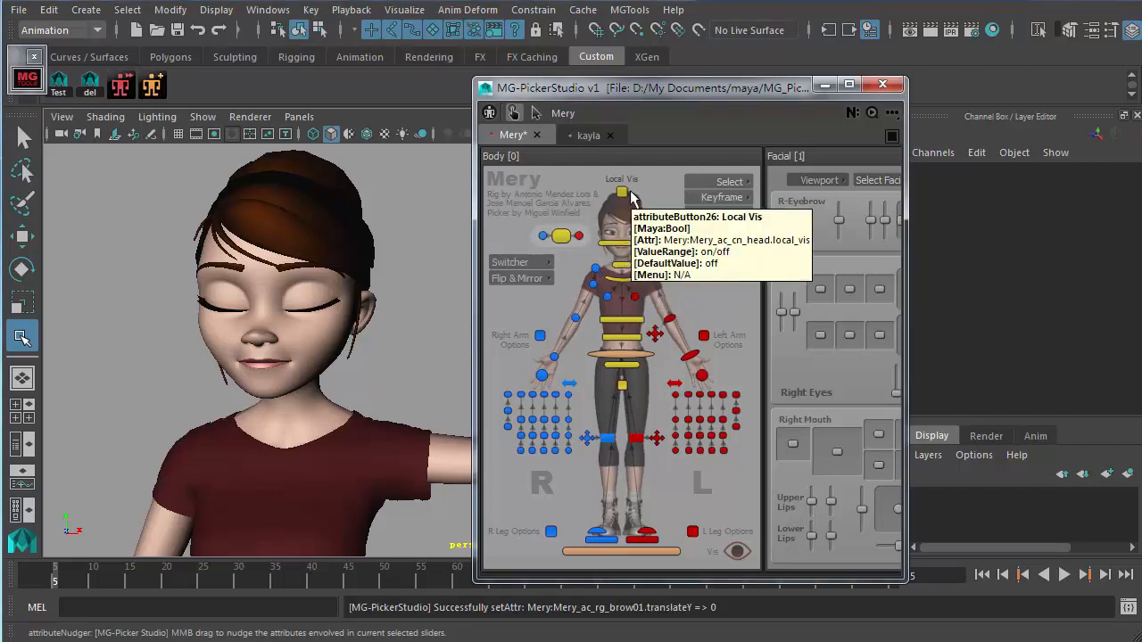
pyautogui.moveTo(636, 154)
pyautogui.mouseDown(button='right')
pyautogui.moveTo(501, 152)
pyautogui.moveTo(609, 149)
pyautogui.moveTo(682, 174)
pyautogui.moveTo(705, 133)
pyautogui.moveTo(633, 168)
pyautogui.moveTo(636, 158)
pyautogui.mouseUp(button='right')
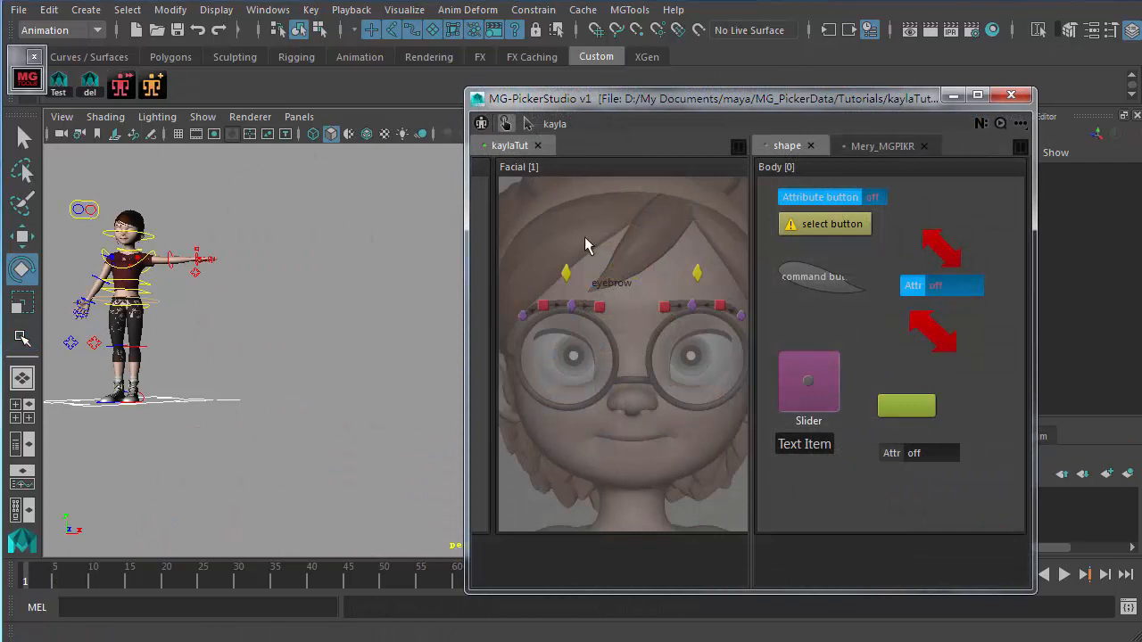
# Step: Switch to the Mery_MGPIKR picker and select all the right-hand finger controls
pyautogui.click(865, 144)
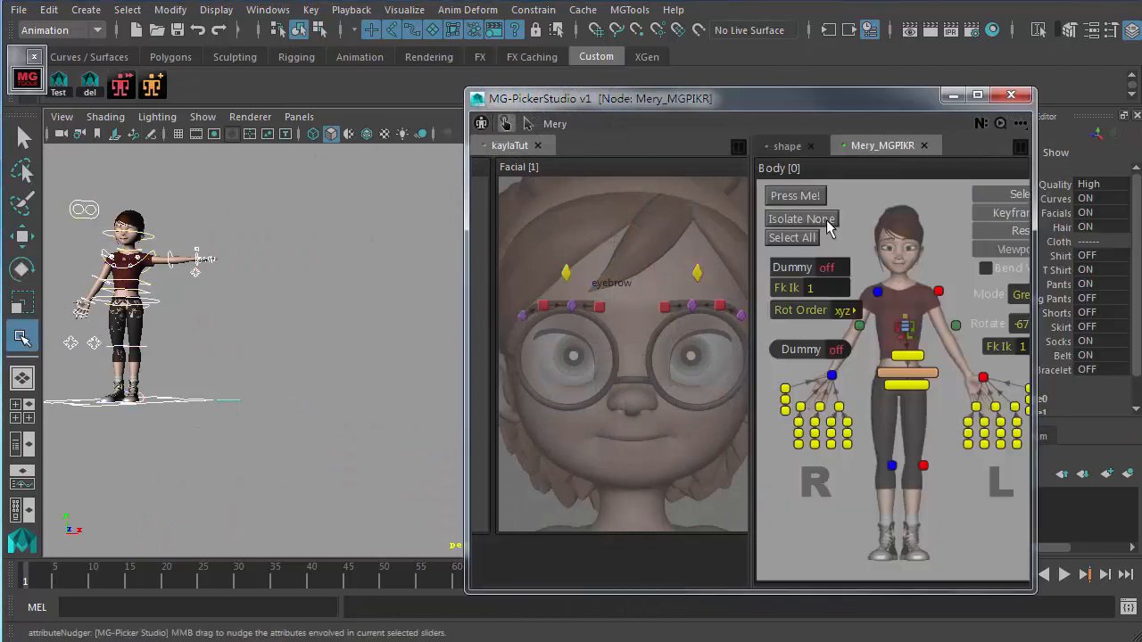
pyautogui.moveTo(773, 381); pyautogui.dragTo(865, 472)
# Step: Open Set Namespace, select a rig control in the scene to try the Mery namespace, and close the dialog without setting it
pyautogui.click(981, 123)
pyautogui.doubleClick(300, 448)
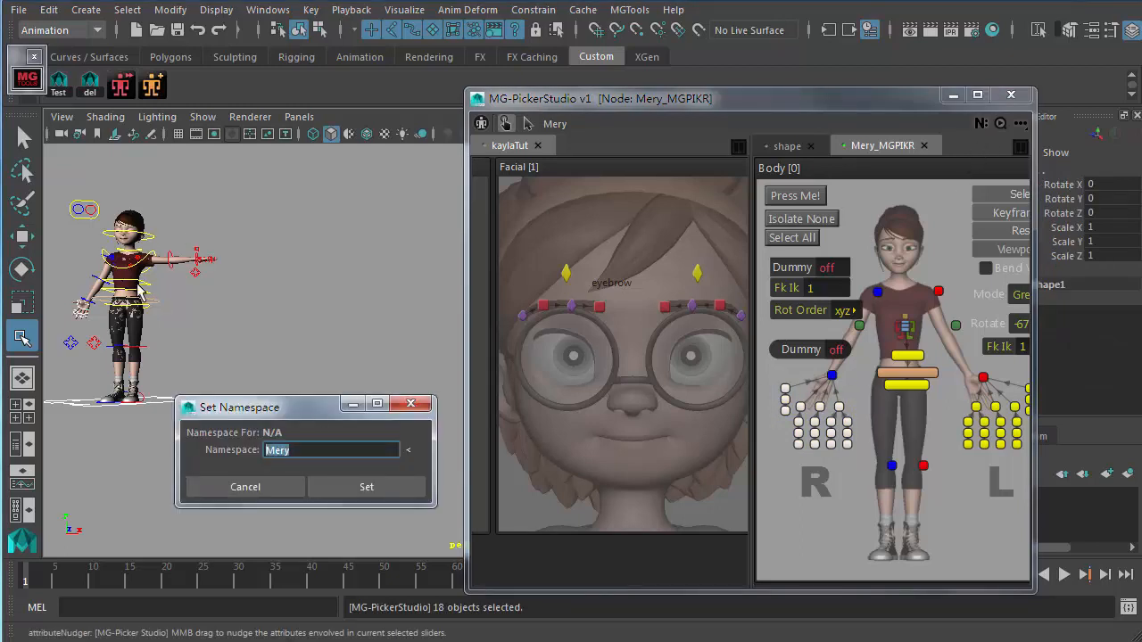
pyautogui.click(147, 257)
pyautogui.click(351, 454)
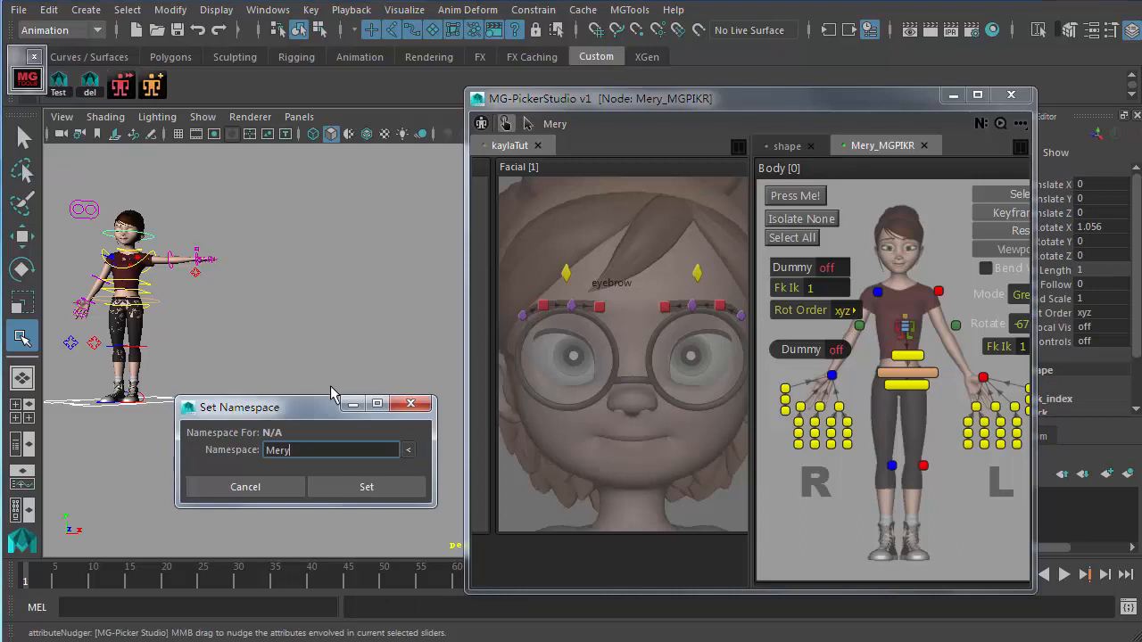
pyautogui.click(410, 404)
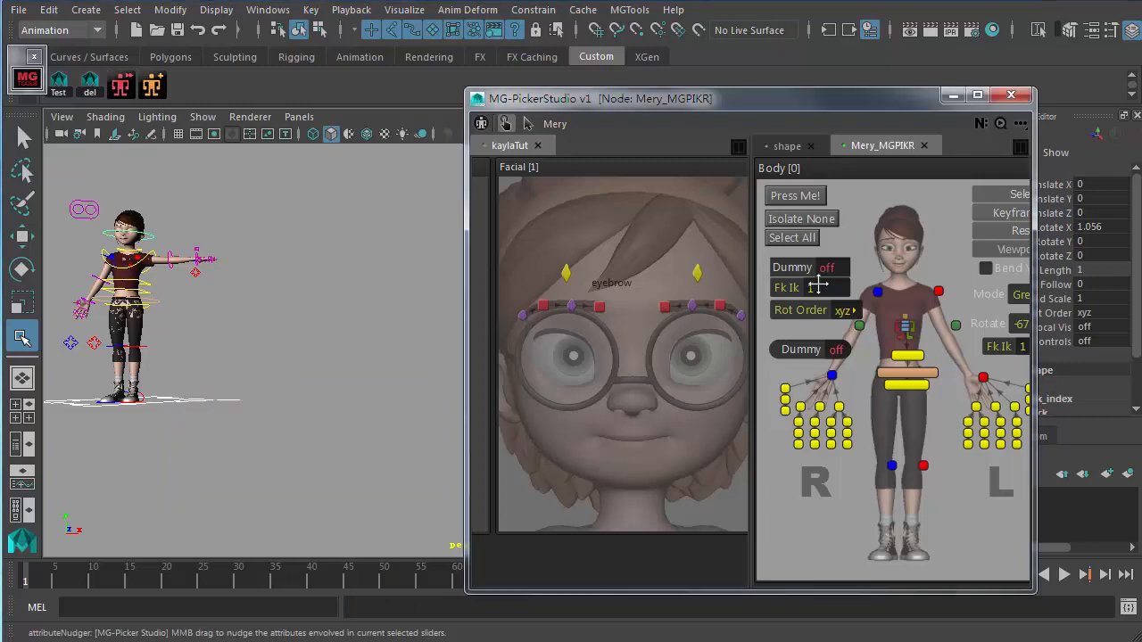
pyautogui.moveTo(838, 281); pyautogui.dragTo(685, 297, button='middle')
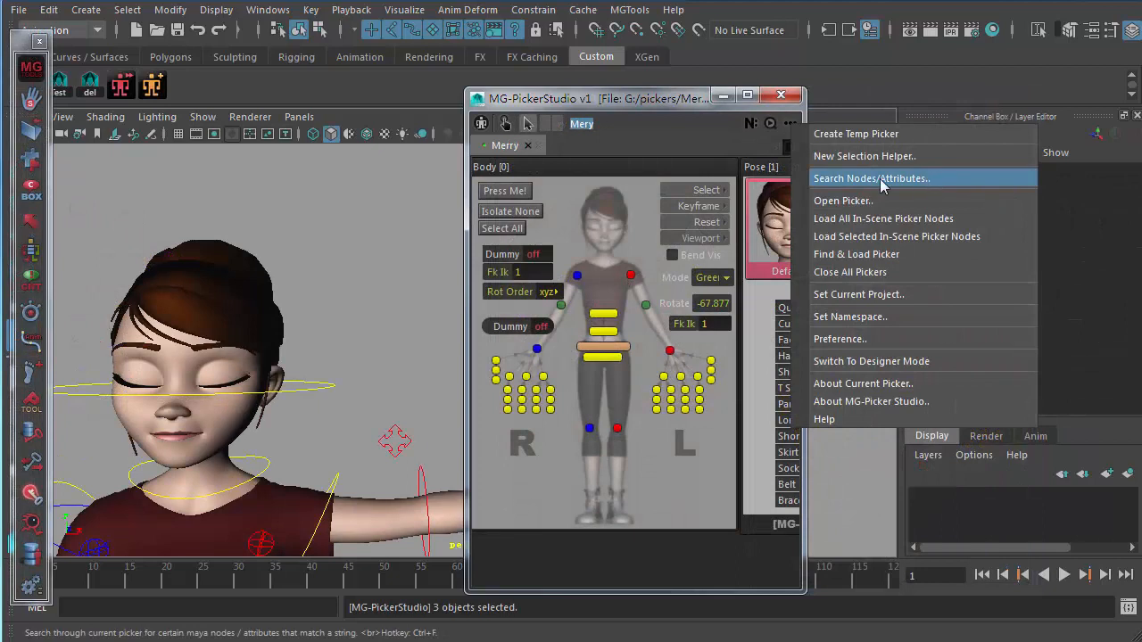
# Step: Open Search Nodes/Attributes, toggle the search bar off and on, and search the picker for "hand"
pyautogui.click(928, 182)
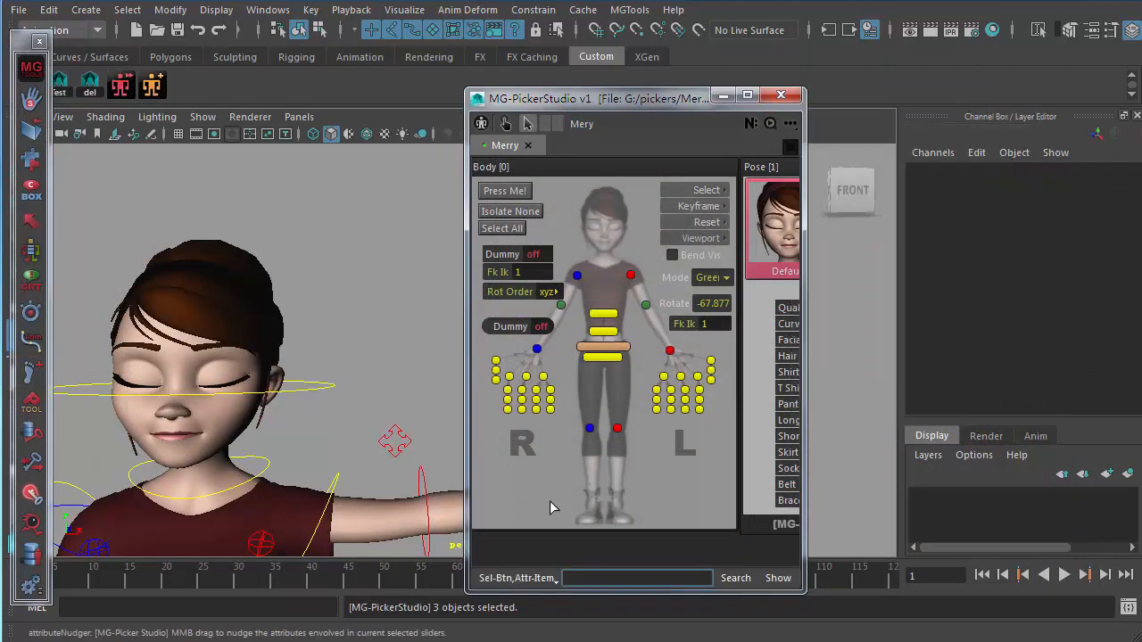
pyautogui.keyDown('alt'); pyautogui.moveTo(538, 491); pyautogui.dragTo(537, 490, button='middle'); pyautogui.keyUp('alt')
pyautogui.hotkey('ctrl', 'f')
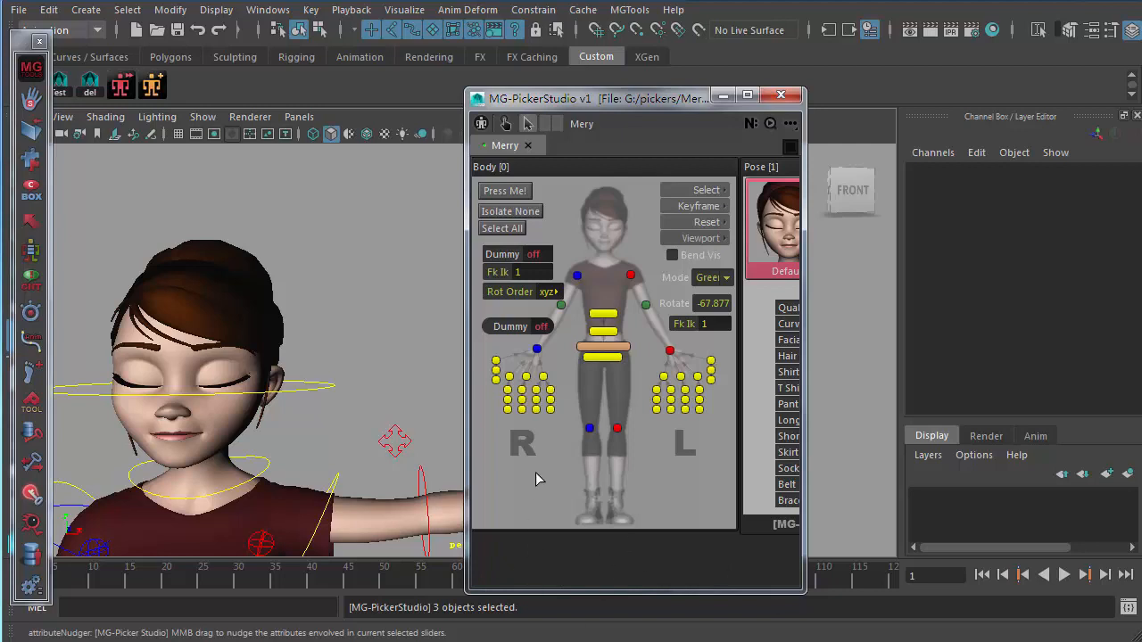
pyautogui.hotkey('ctrl', 'f')
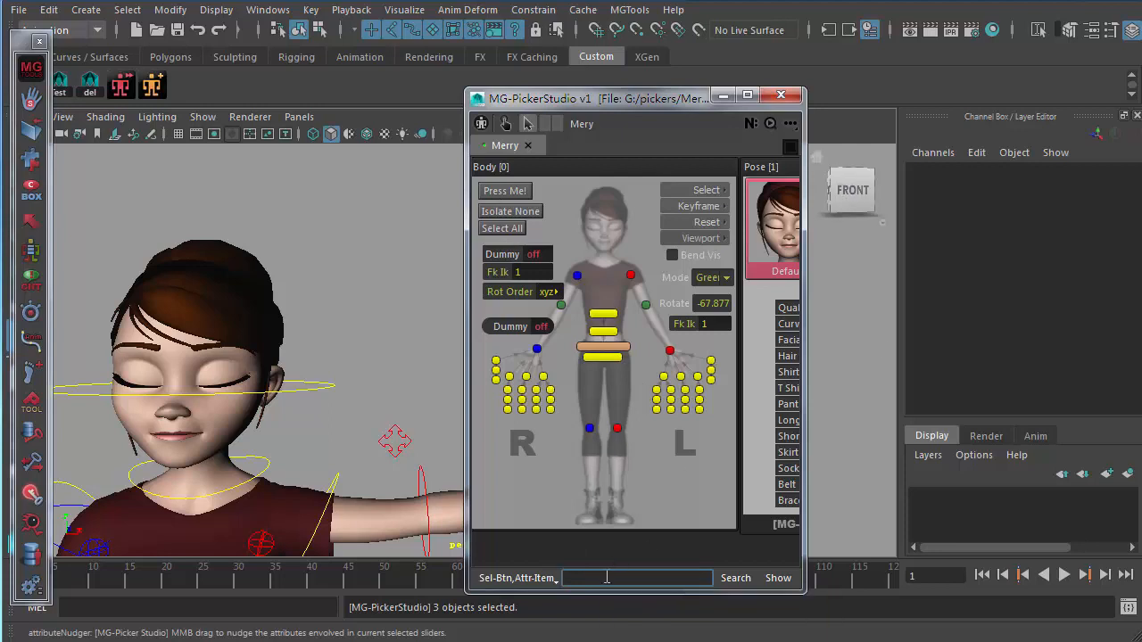
pyautogui.press('Return')
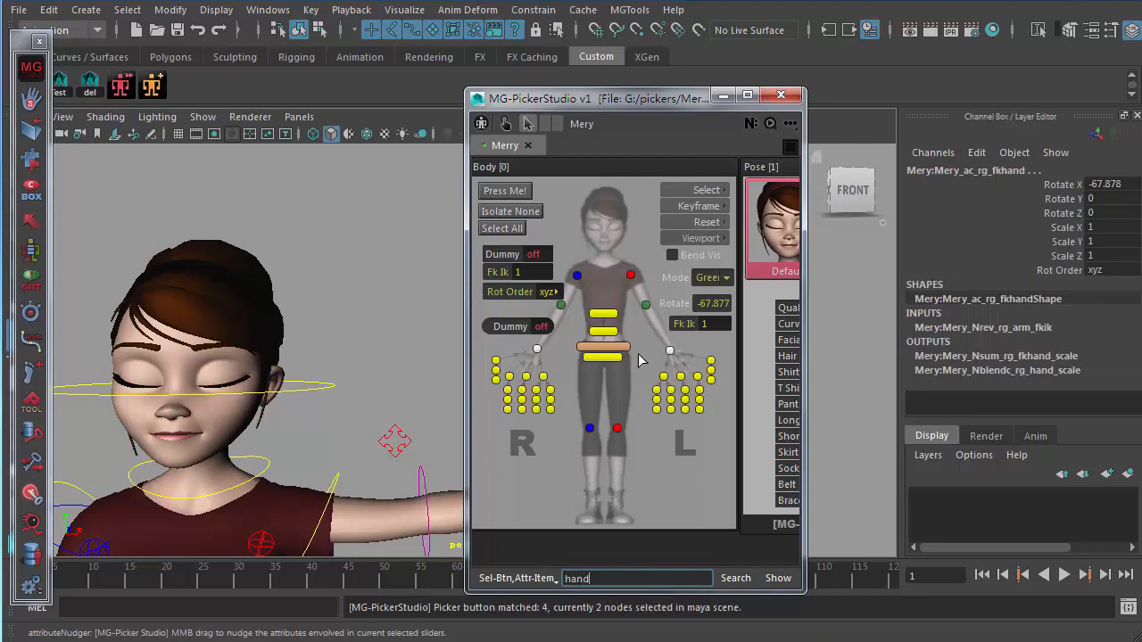
# Step: Search the picker for "fingers", replace the term with "arm", and show the matching buttons and attribute items
pyautogui.doubleClick(603, 578)
pyautogui.write('fingers')
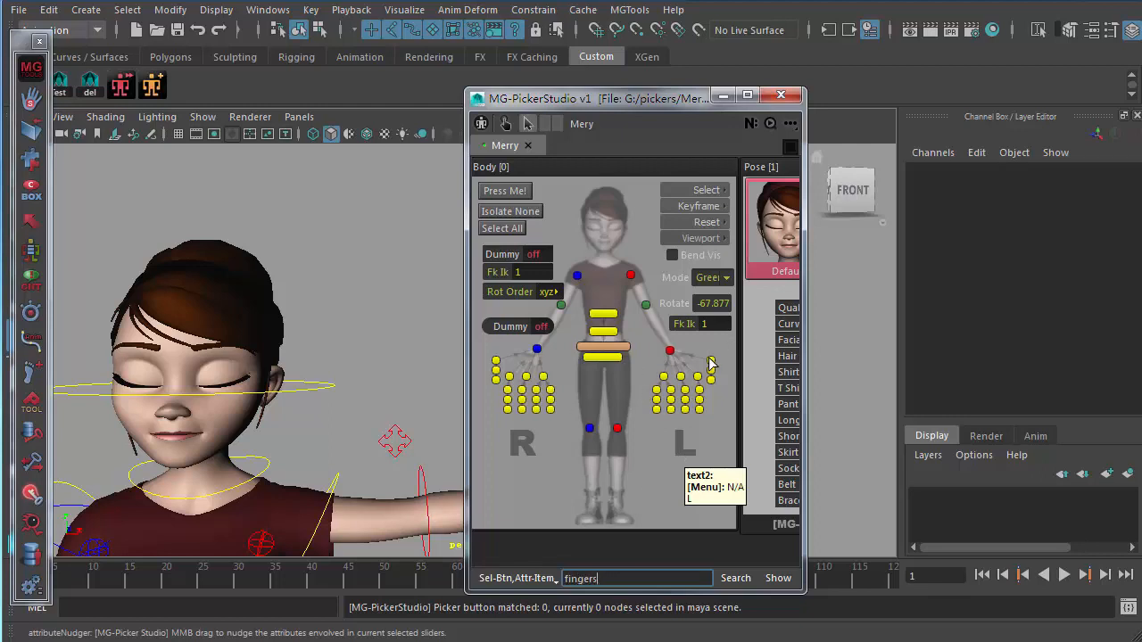
pyautogui.doubleClick(624, 578)
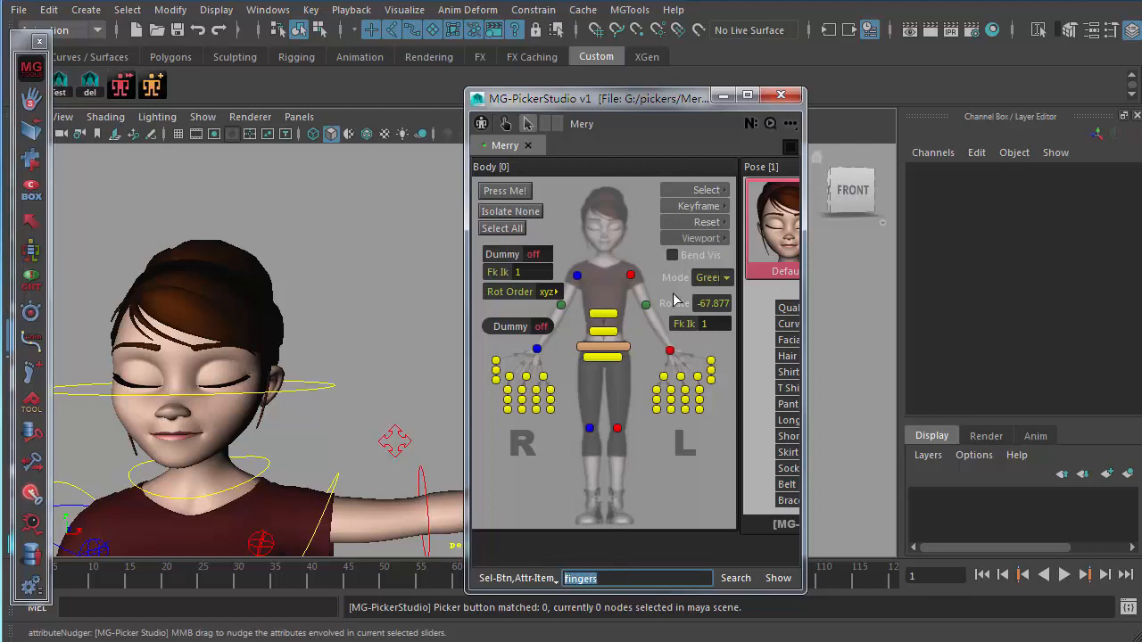
pyautogui.write('arm')
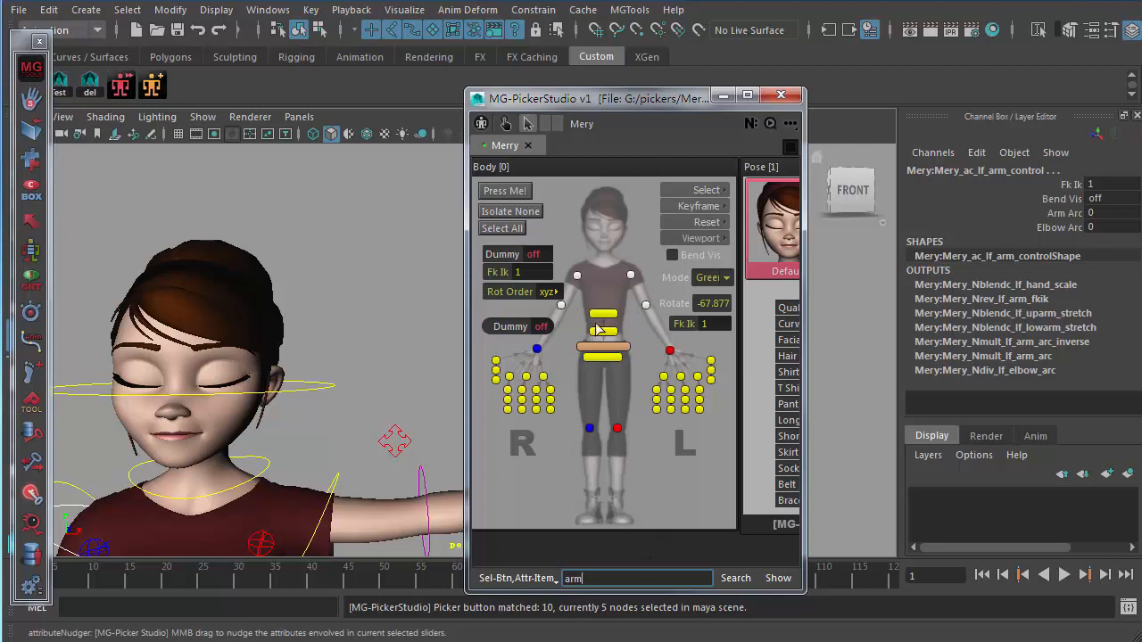
pyautogui.click(778, 579)
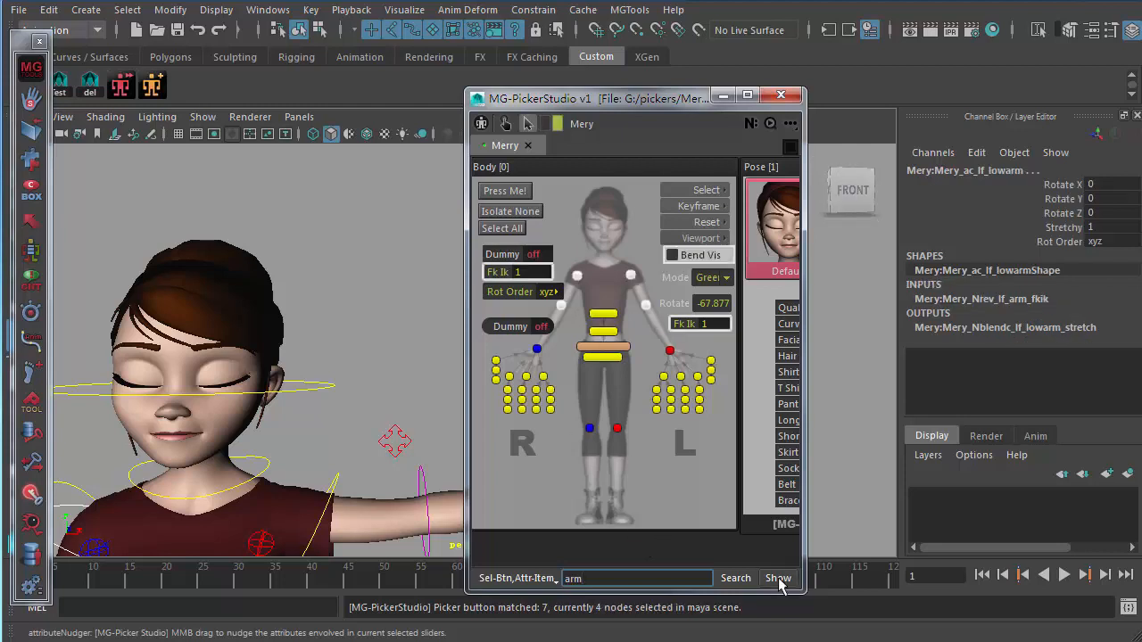